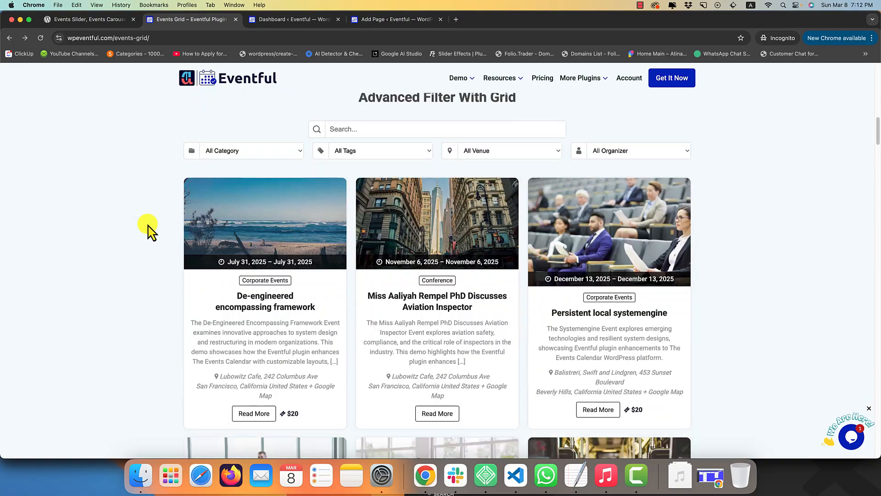
# Step: Filter the Advanced Filter With Grid demo by the Conference category and look through the filtered events
pyautogui.click(250, 150)
pyautogui.click(247, 164)
pyautogui.click(213, 151)
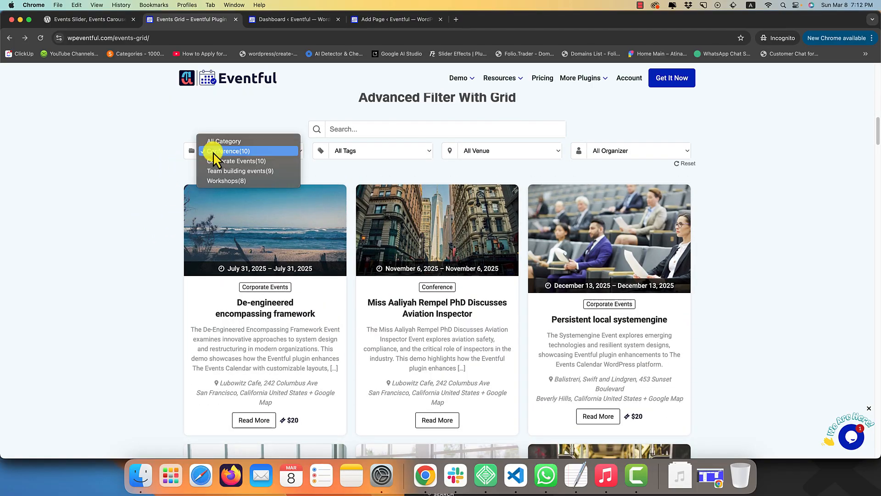
pyautogui.click(213, 152)
pyautogui.scroll(-4, 151, 198)
pyautogui.scroll(-12, 152, 198)
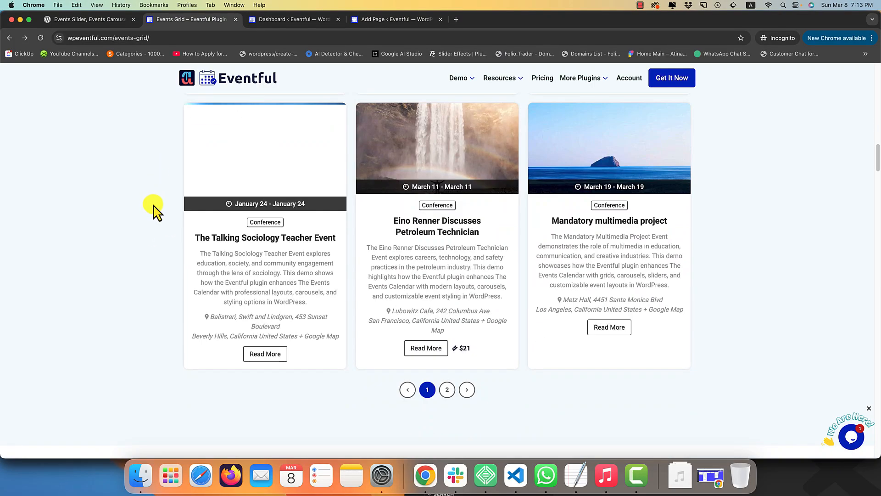
# Step: Search the Ajax Live Search demo for the first name in the first event's title, clear the search, and browse the following grid demos
pyautogui.scroll(-13, 381, 282)
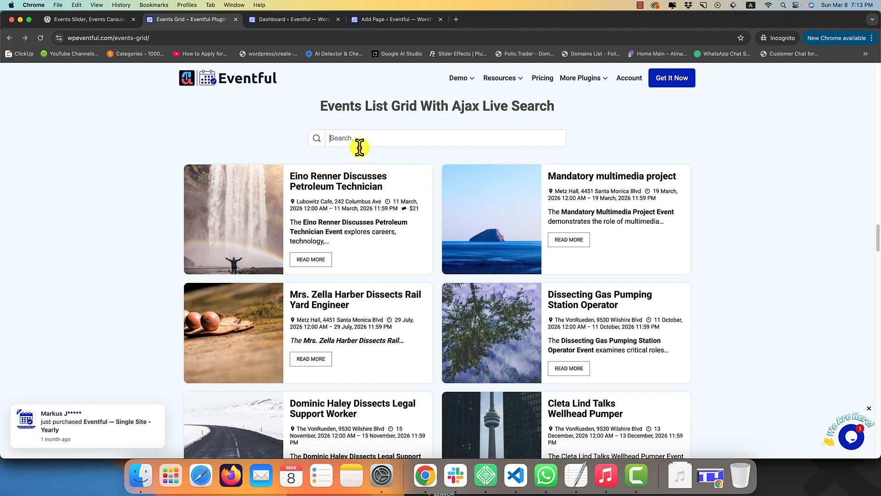
pyautogui.write('eino')
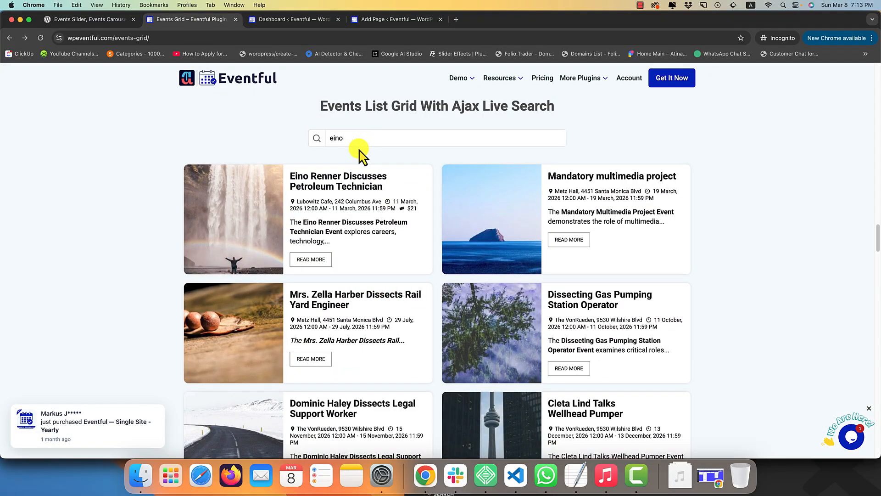
pyautogui.press('BackSpace')
pyautogui.press('BackSpace')
pyautogui.press('BackSpace')
pyautogui.press('BackSpace')
pyautogui.scroll(-3, 142, 193)
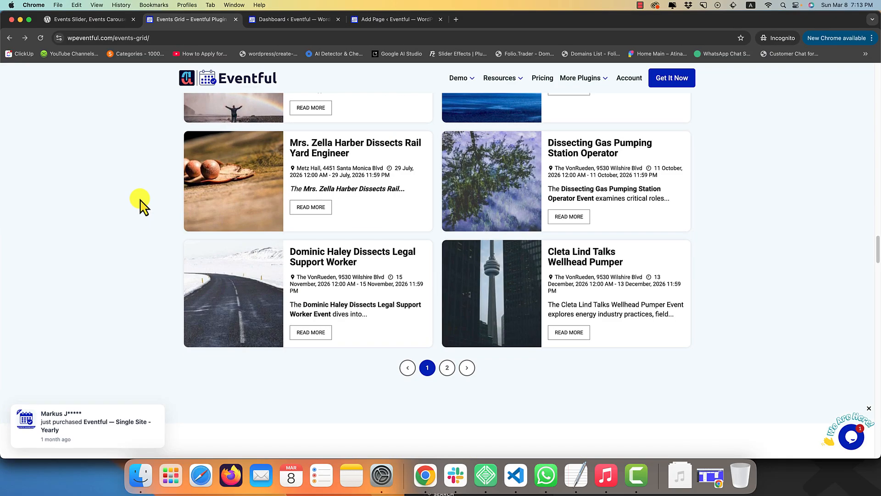
pyautogui.scroll(-15, 140, 200)
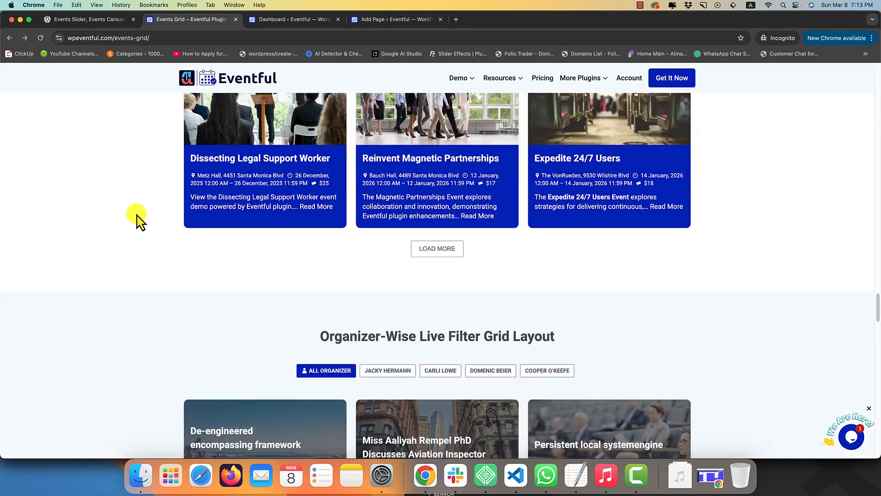
pyautogui.scroll(-2, 140, 220)
# Step: Create a new Eventful layout titled Grid in the WordPress admin and choose the Grid layout preset
pyautogui.click(270, 17)
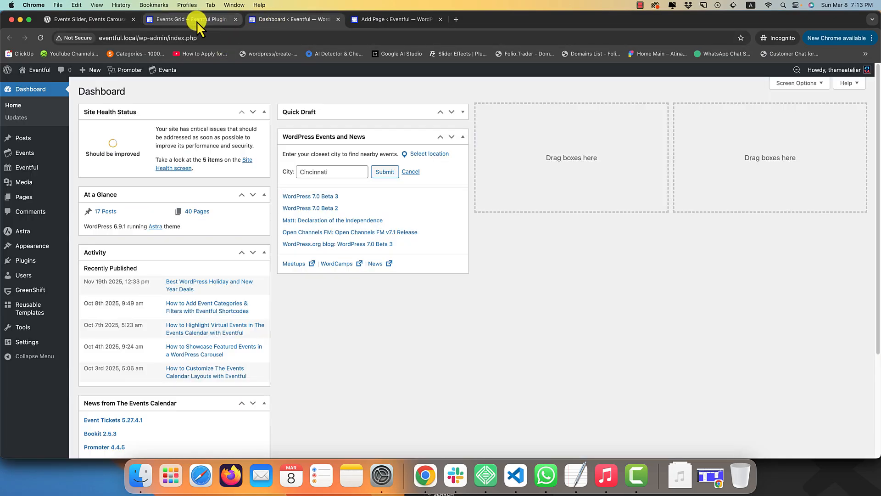
pyautogui.click(33, 166)
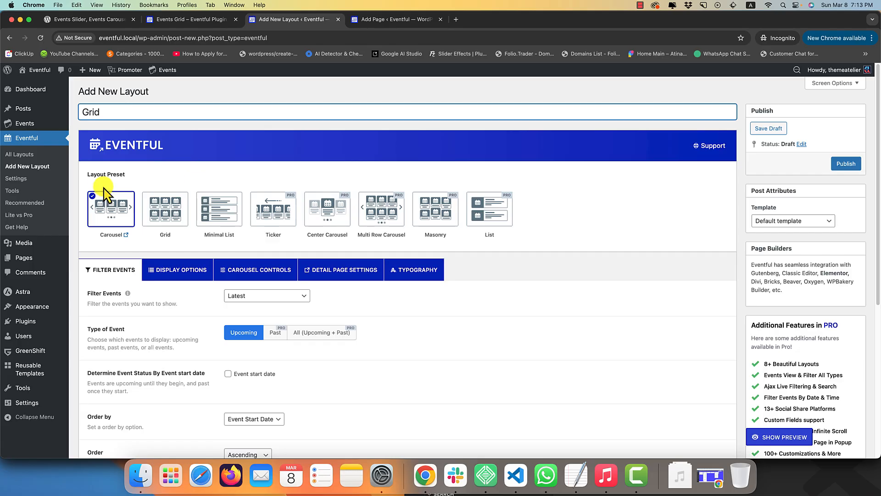
pyautogui.click(170, 202)
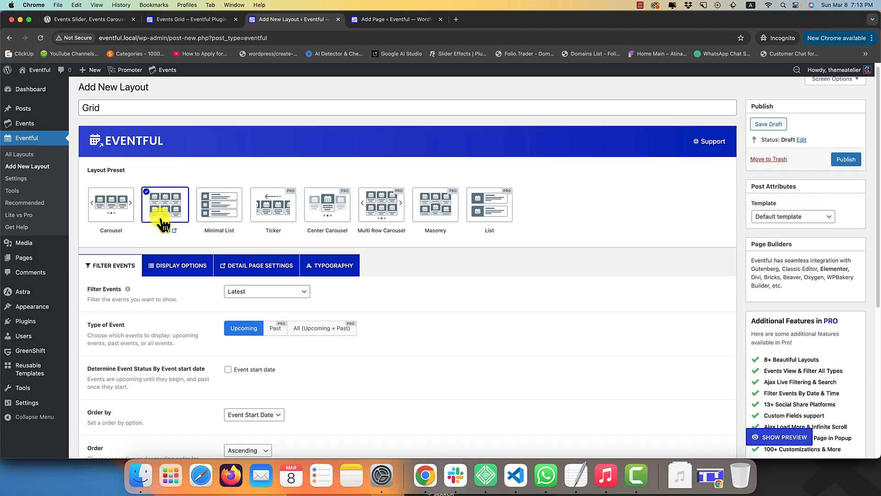
# Step: Examine the grid card designs with social share icons on the Events Grid demo page, and return to the new layout
pyautogui.scroll(-1, 163, 220)
pyautogui.click(189, 19)
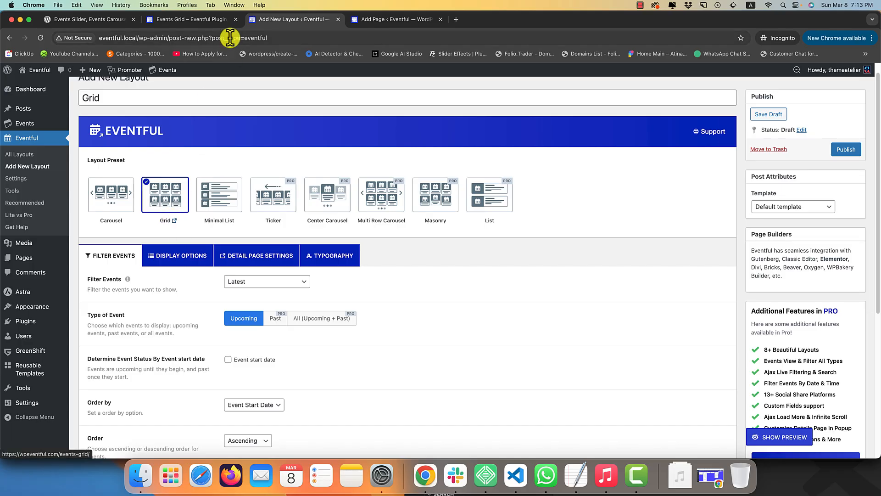
pyautogui.scroll(-15, 207, 165)
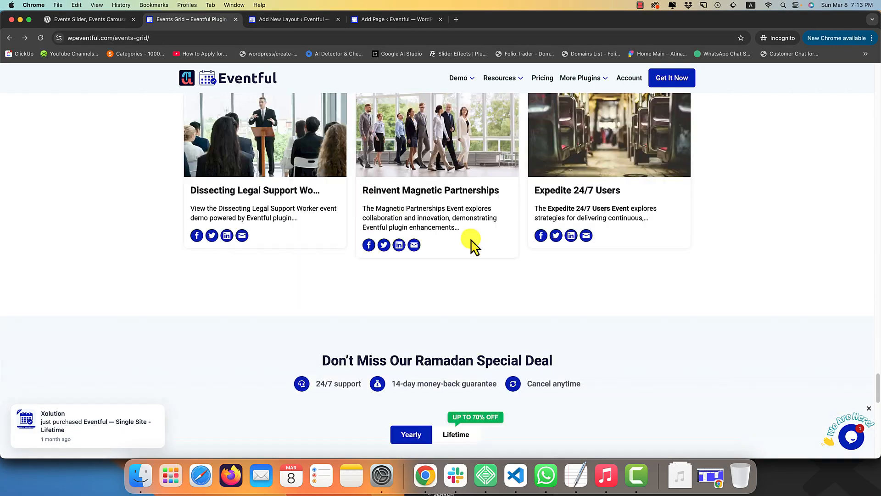
pyautogui.click(280, 19)
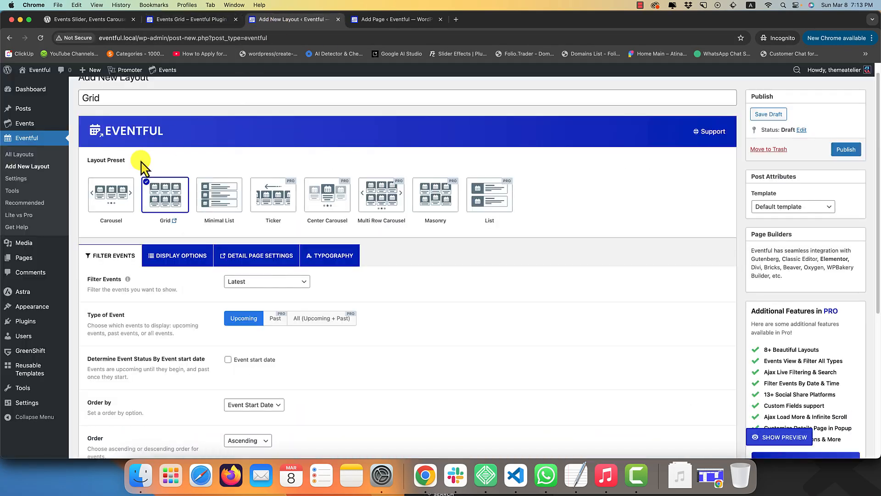
pyautogui.scroll(-2, 163, 200)
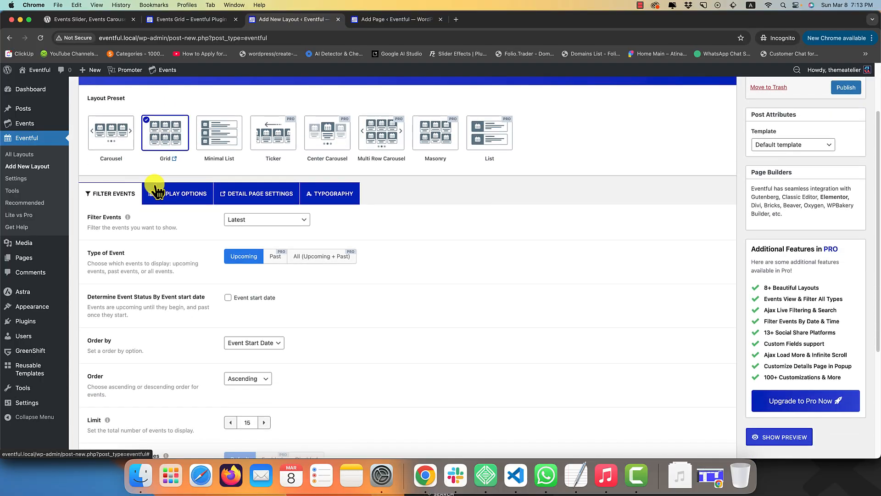
pyautogui.click(194, 22)
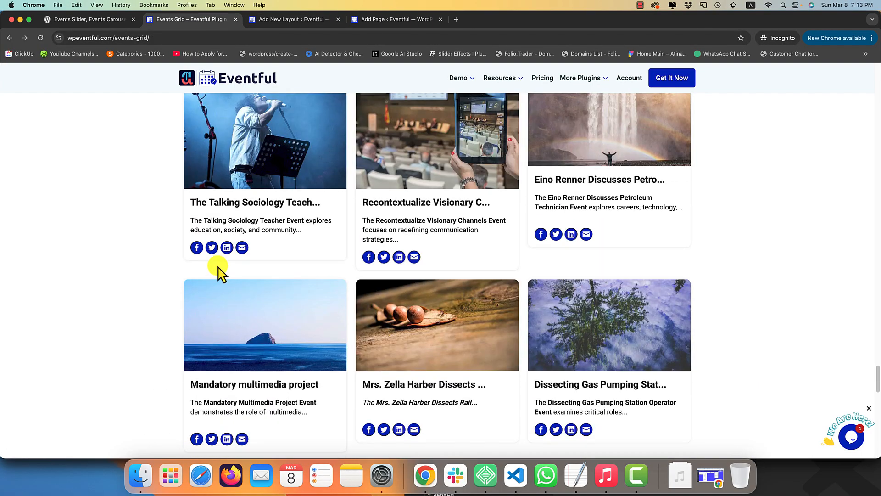
pyautogui.scroll(-5, 216, 275)
pyautogui.scroll(10, 215, 280)
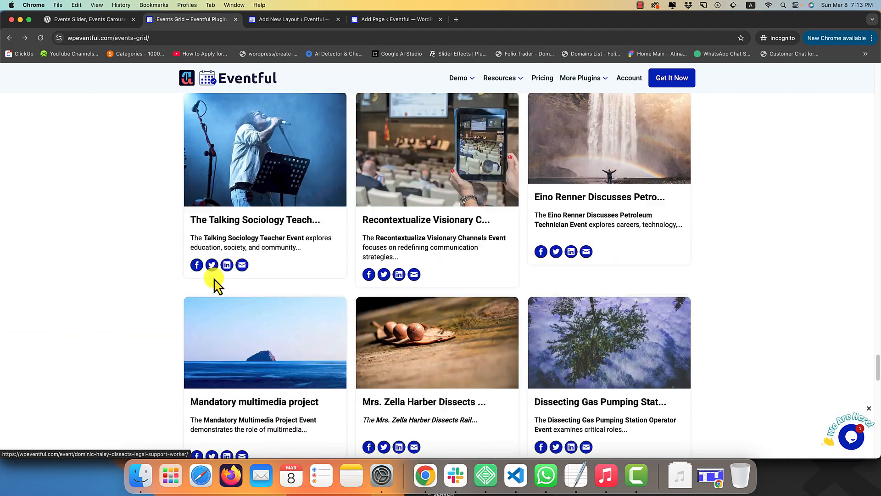
pyautogui.click(303, 18)
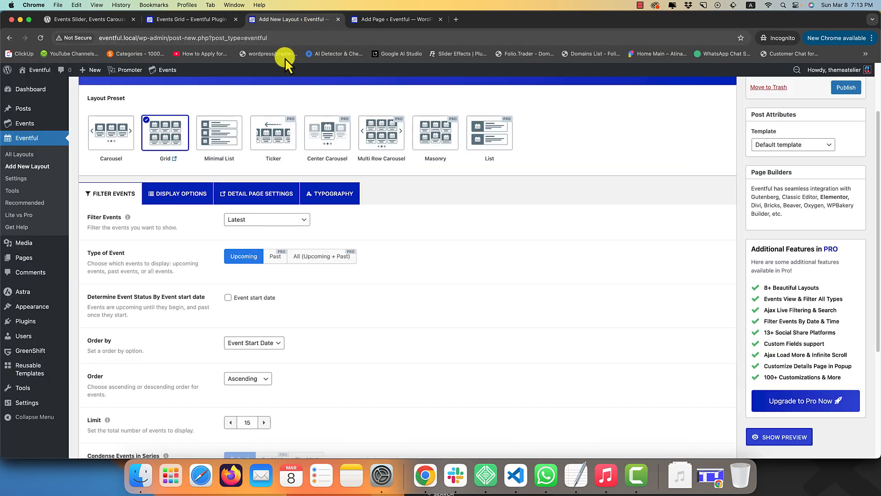
# Step: Try filtering events by Feature and by Specific, including only the Dissecting Legal Support Worker event
pyautogui.scroll(-1, 431, 298)
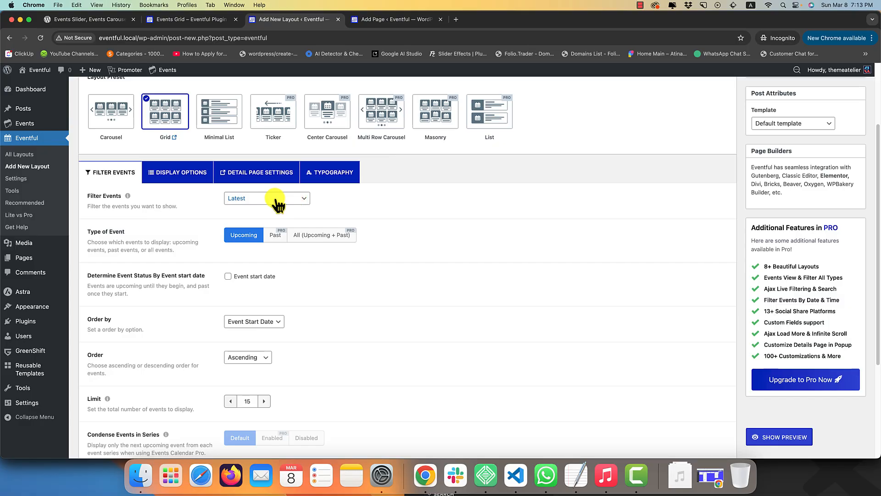
pyautogui.scroll(-5, 113, 264)
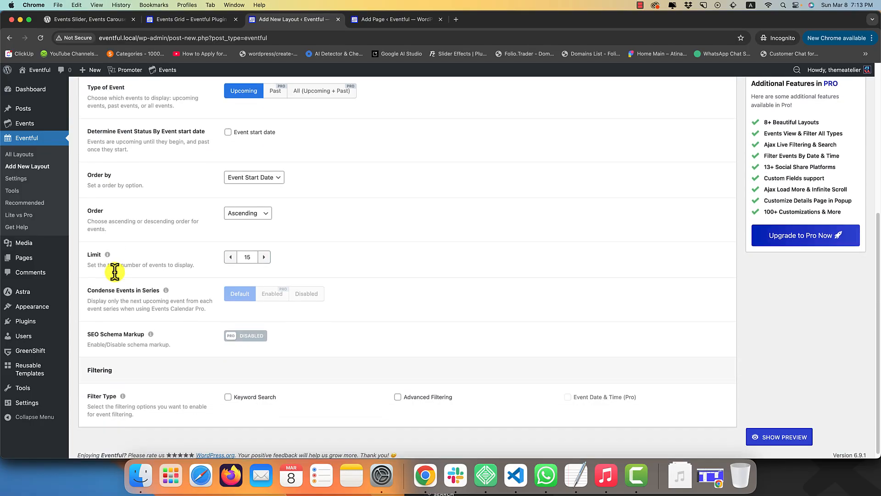
pyautogui.scroll(5, 181, 271)
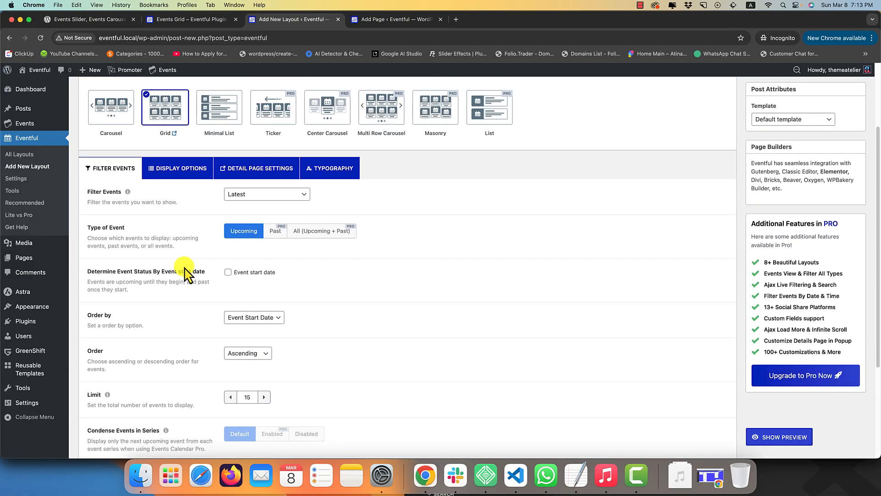
pyautogui.click(238, 195)
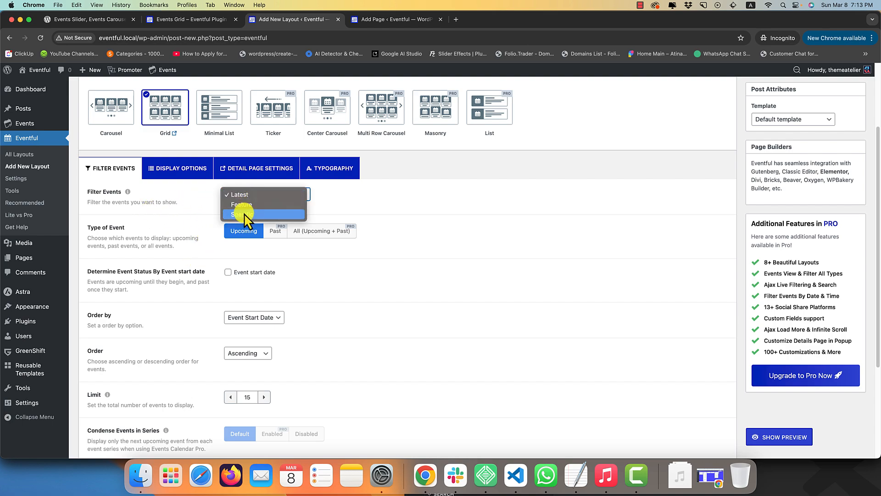
pyautogui.click(241, 205)
pyautogui.click(250, 195)
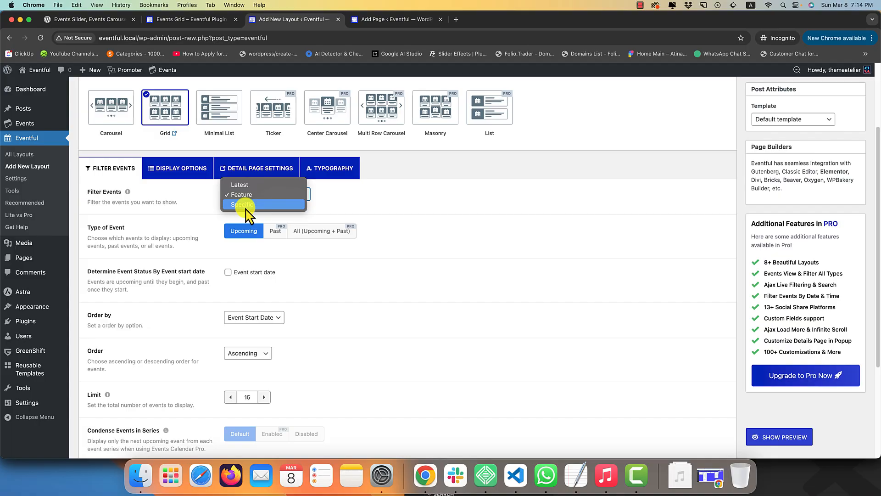
pyautogui.click(243, 204)
pyautogui.click(243, 224)
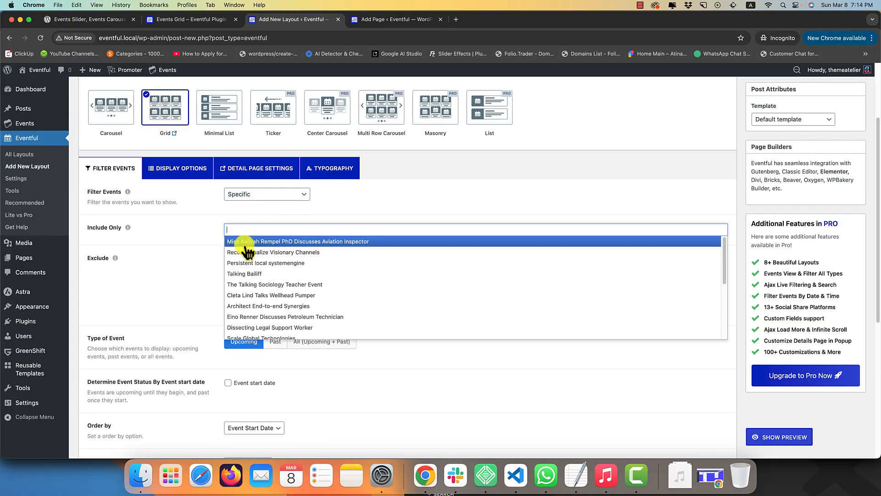
pyautogui.click(240, 309)
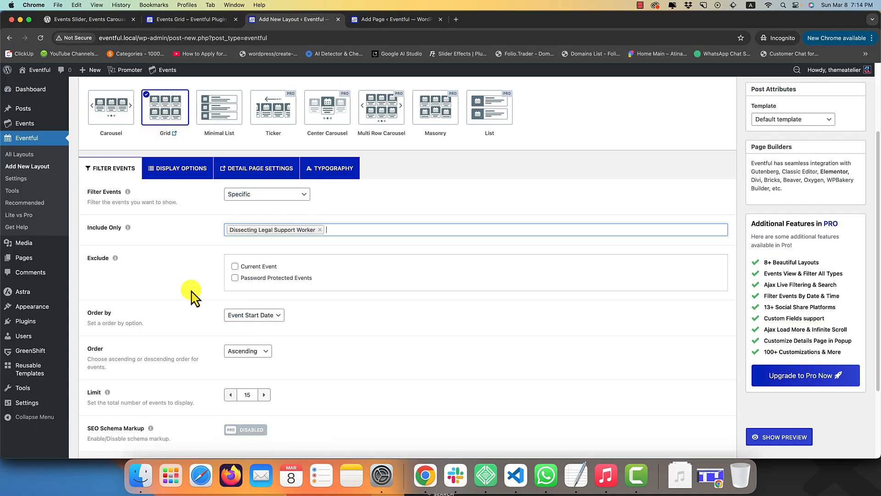
# Step: Remove the included event and set the event filter back to Latest
pyautogui.click(320, 229)
pyautogui.click(268, 194)
pyautogui.click(257, 173)
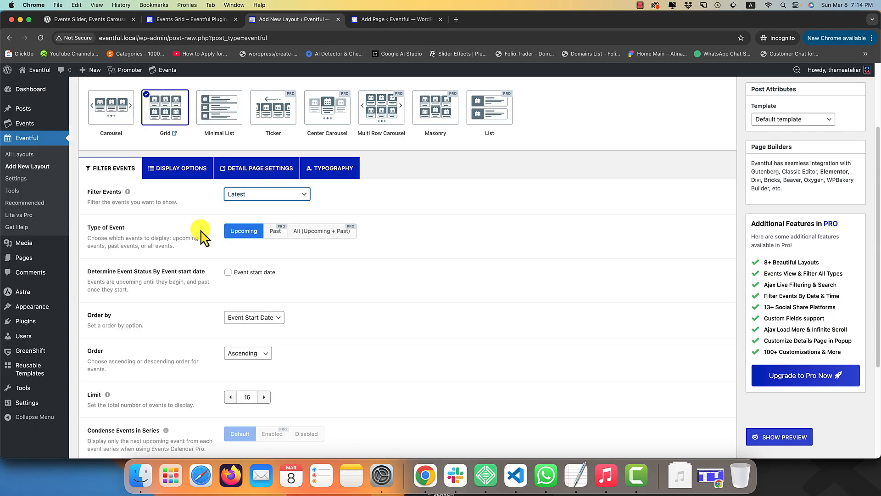
# Step: Set the type of event to Upcoming and order the events by Event Start Date
pyautogui.click(247, 232)
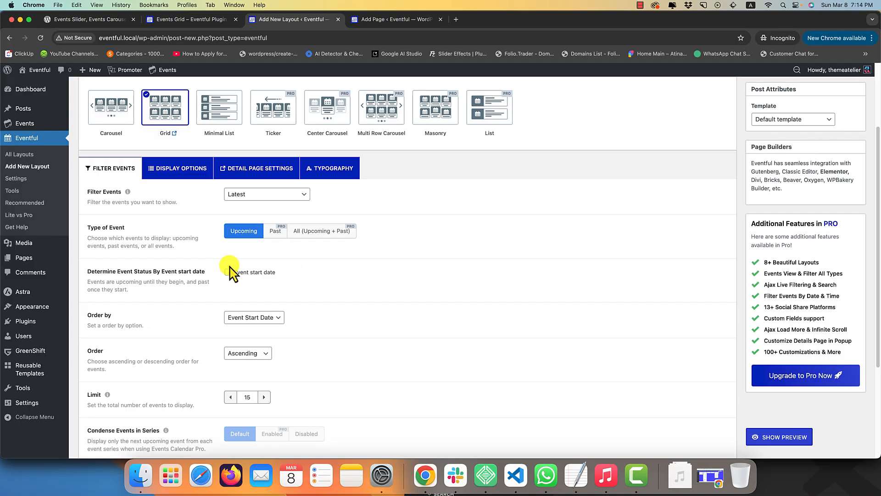
pyautogui.scroll(-3, 204, 271)
pyautogui.click(256, 258)
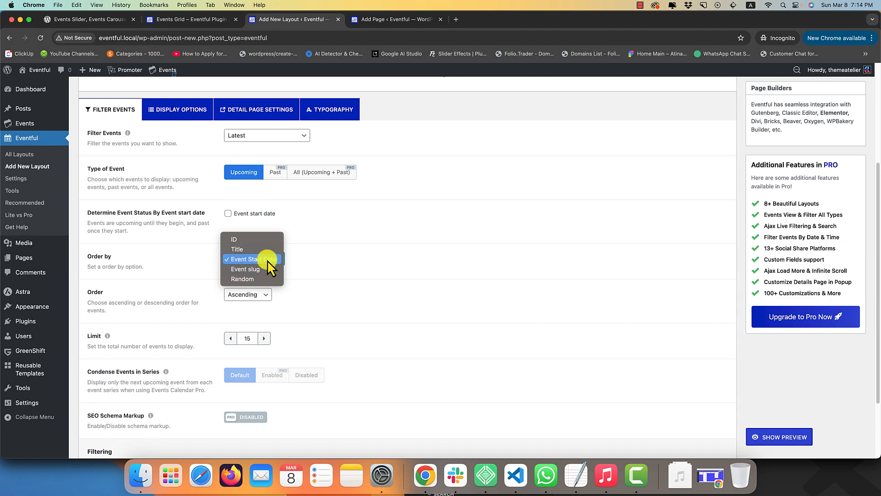
pyautogui.click(268, 260)
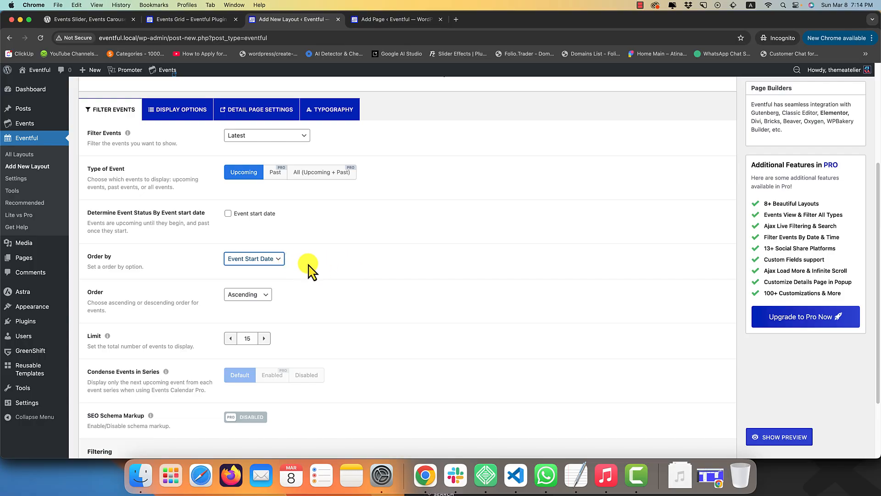
# Step: Check the order choices, keep Ascending, and limit the total number of events to 12
pyautogui.scroll(-2, 309, 270)
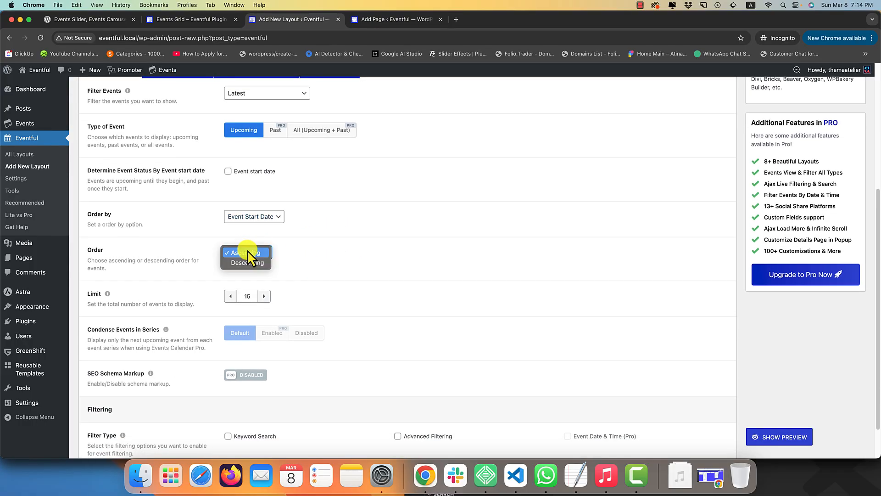
pyautogui.click(248, 252)
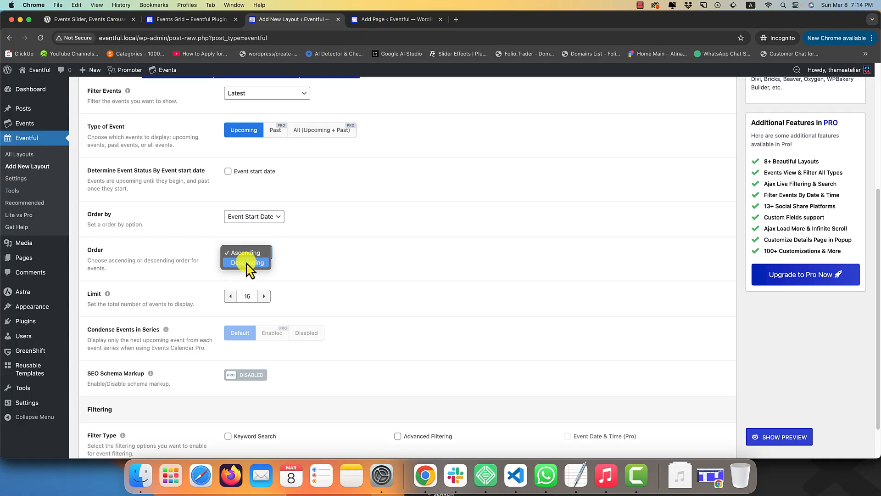
pyautogui.click(209, 280)
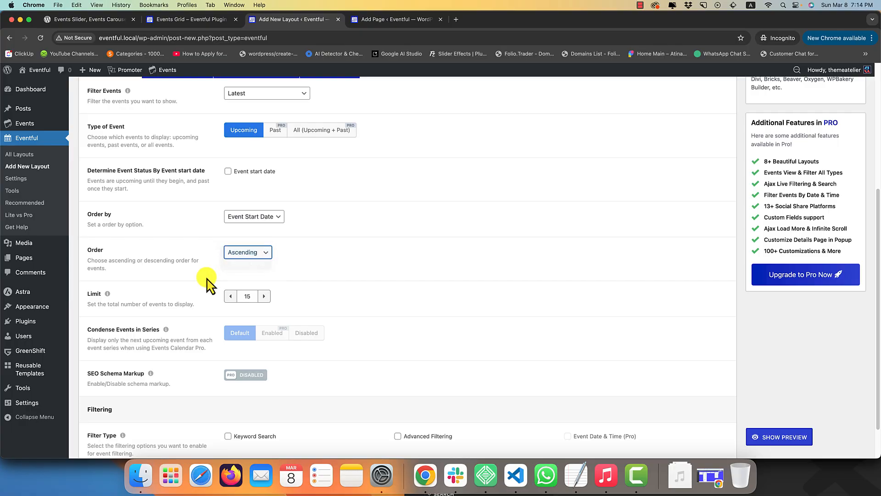
pyautogui.click(246, 259)
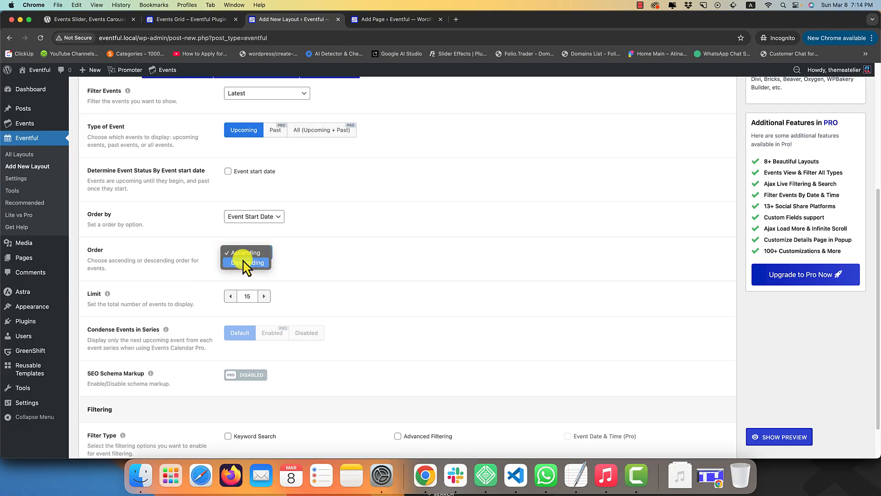
pyautogui.click(285, 259)
pyautogui.scroll(-2, 279, 269)
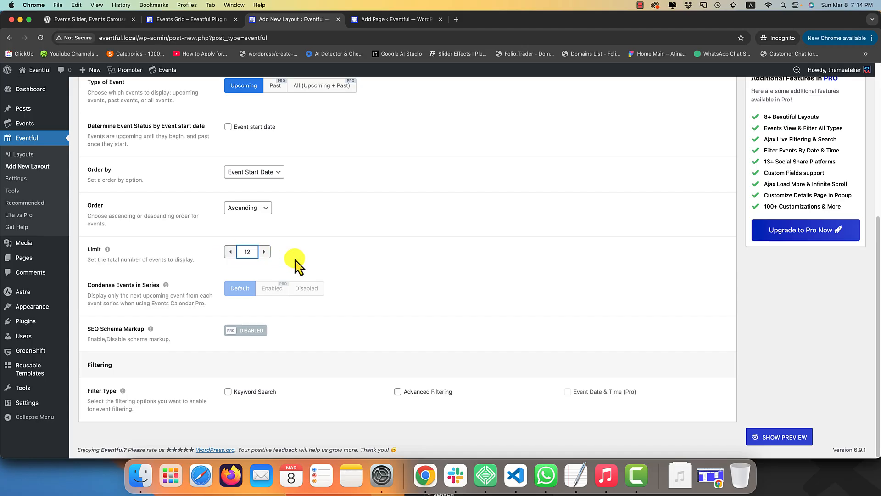
# Step: Enable the Keyword Search filter type and show the live preview, activating its search bar
pyautogui.click(269, 393)
pyautogui.scroll(-5, 339, 330)
pyautogui.scroll(-5, 328, 326)
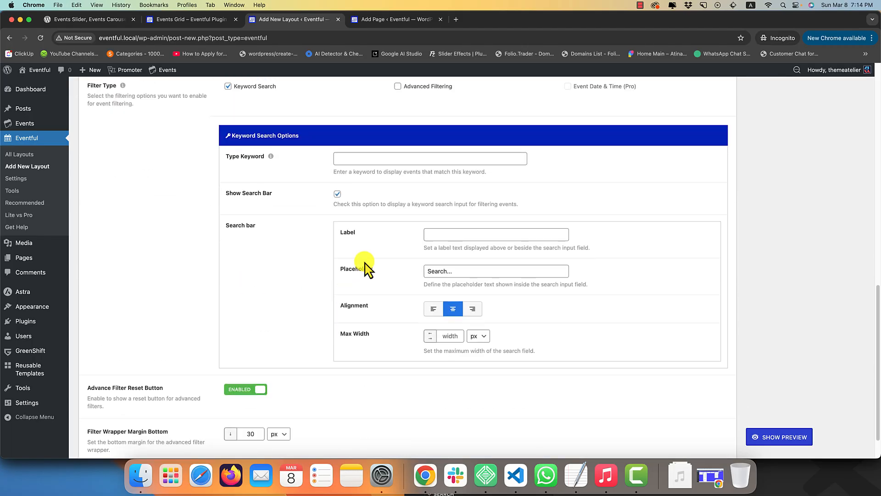
pyautogui.click(779, 436)
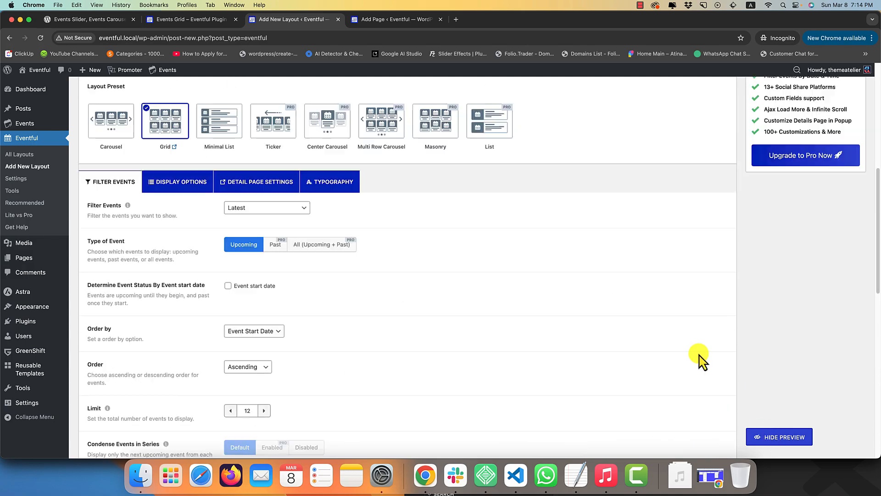
pyautogui.click(196, 115)
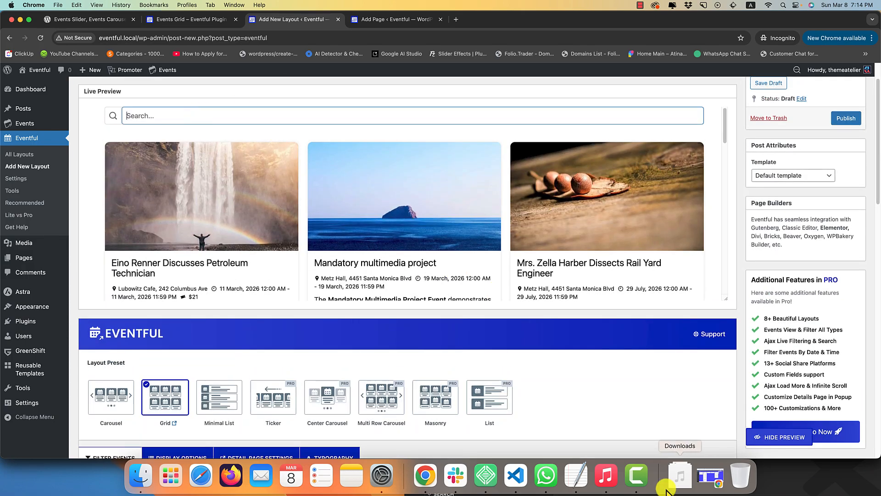
# Step: Enable the Advanced Filtering filter type and hide empty options in its category filter
pyautogui.scroll(-15, 521, 400)
pyautogui.scroll(8, 330, 275)
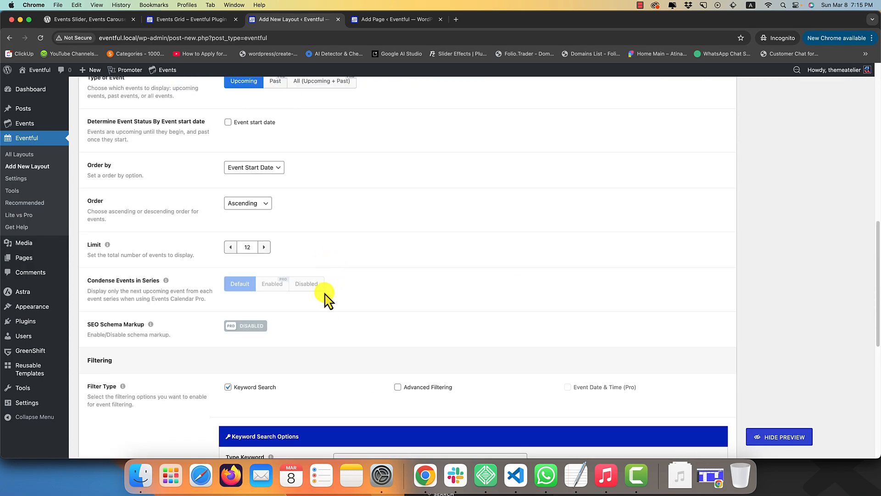
pyautogui.click(402, 388)
pyautogui.scroll(-8, 413, 364)
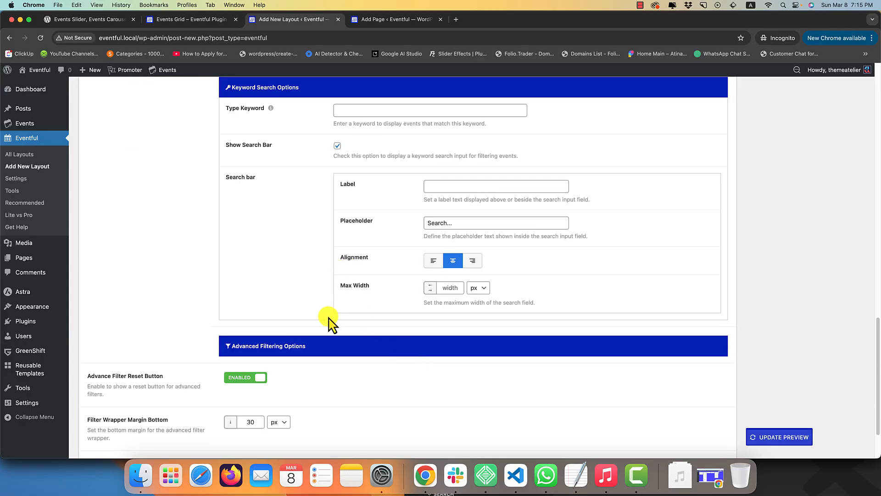
pyautogui.scroll(-4, 325, 342)
pyautogui.click(308, 189)
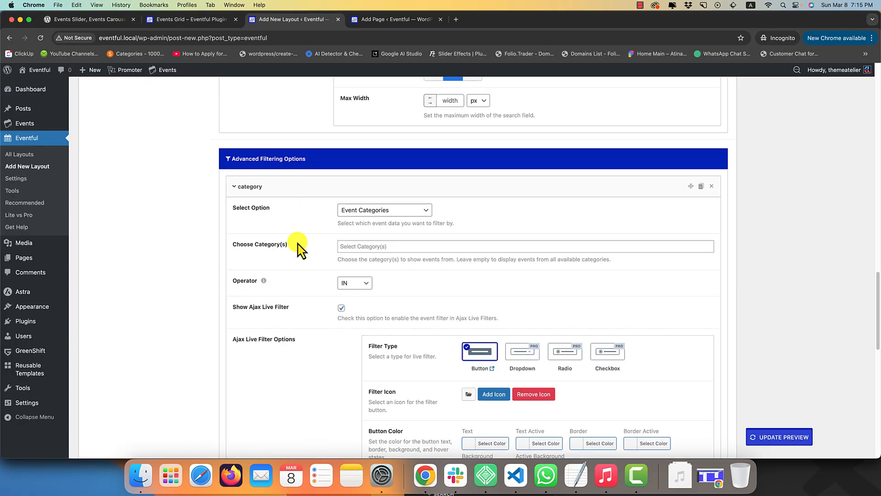
pyautogui.scroll(-6, 360, 273)
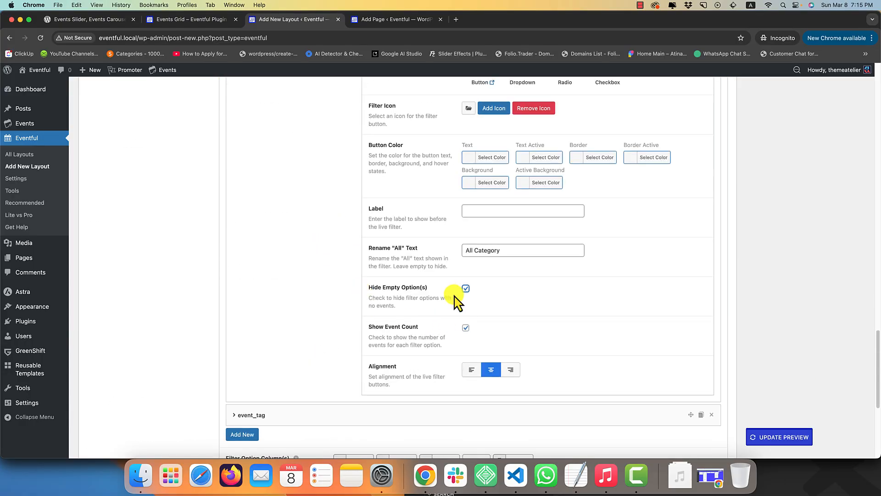
# Step: Hide empty options in the event_tag filter and update the live preview to review the category and tag filters
pyautogui.scroll(-2, 370, 344)
pyautogui.click(354, 356)
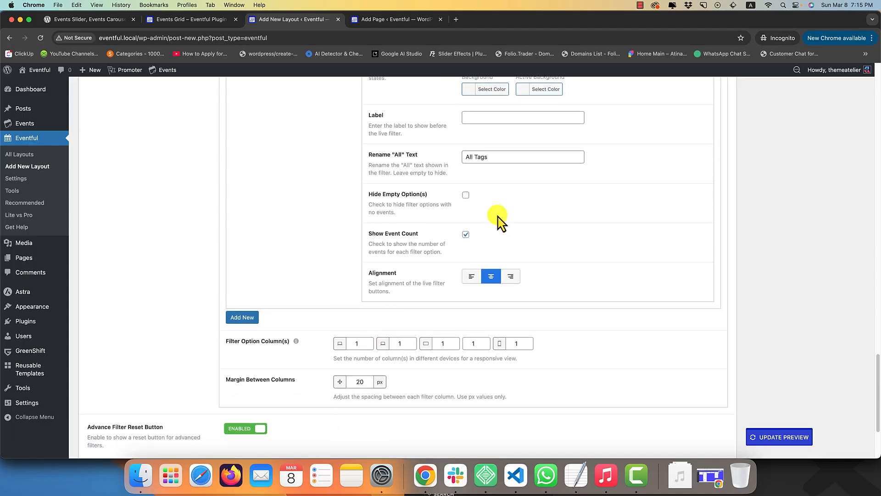
pyautogui.click(465, 194)
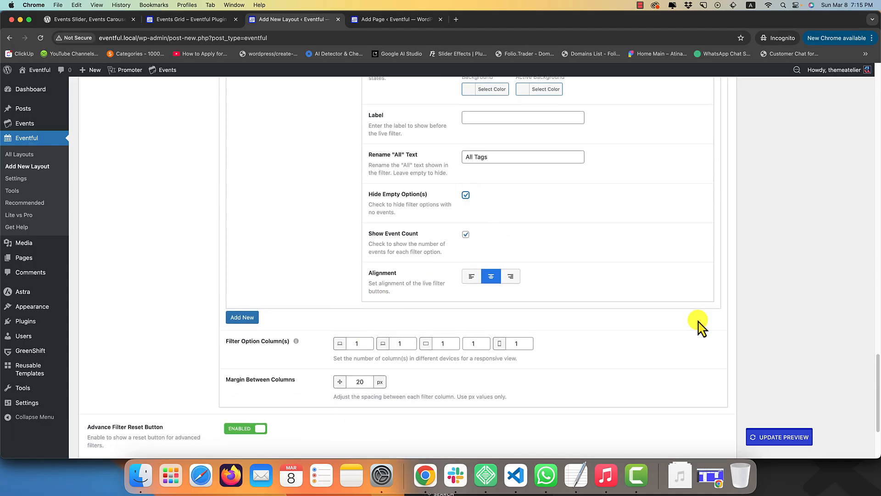
pyautogui.click(787, 434)
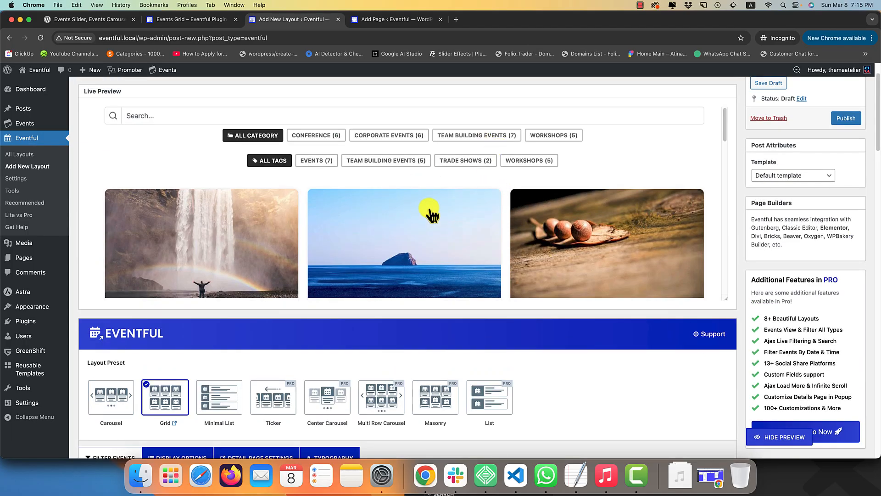
pyautogui.scroll(2, 321, 193)
pyautogui.scroll(-10, 309, 294)
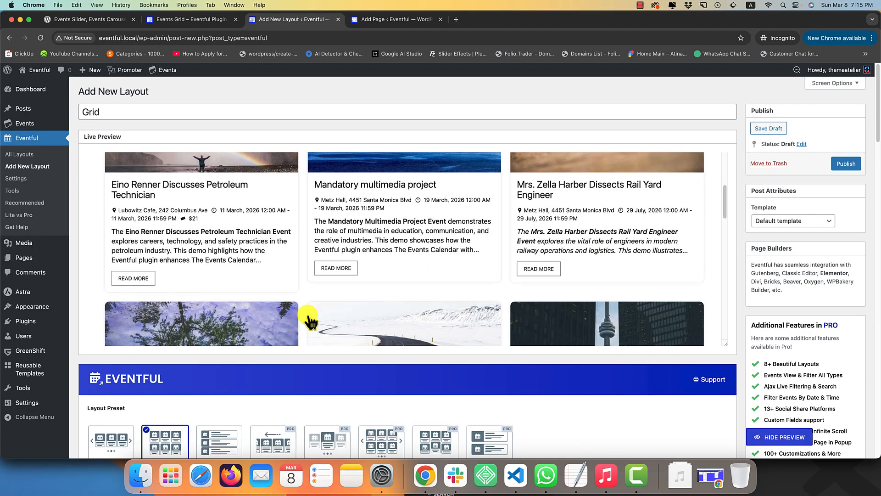
# Step: Open the general display options of the grid layout and look at the Section Title setting
pyautogui.scroll(-2, 838, 303)
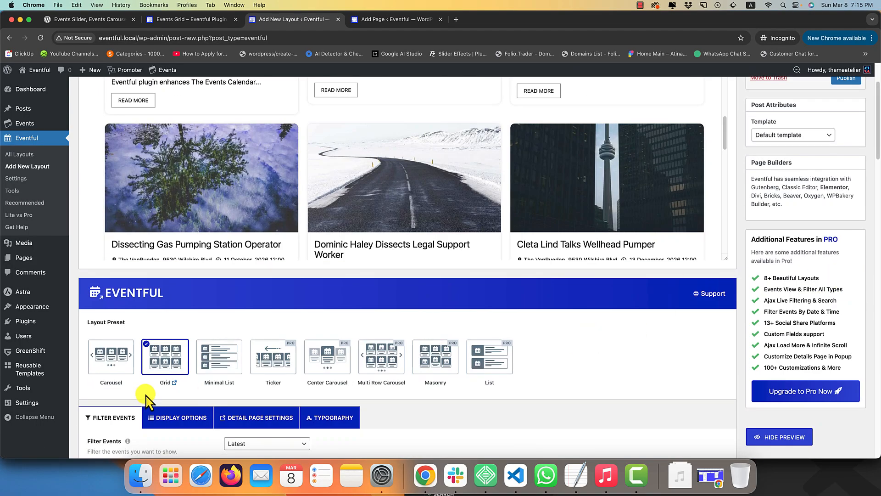
pyautogui.click(163, 416)
pyautogui.scroll(-4, 167, 411)
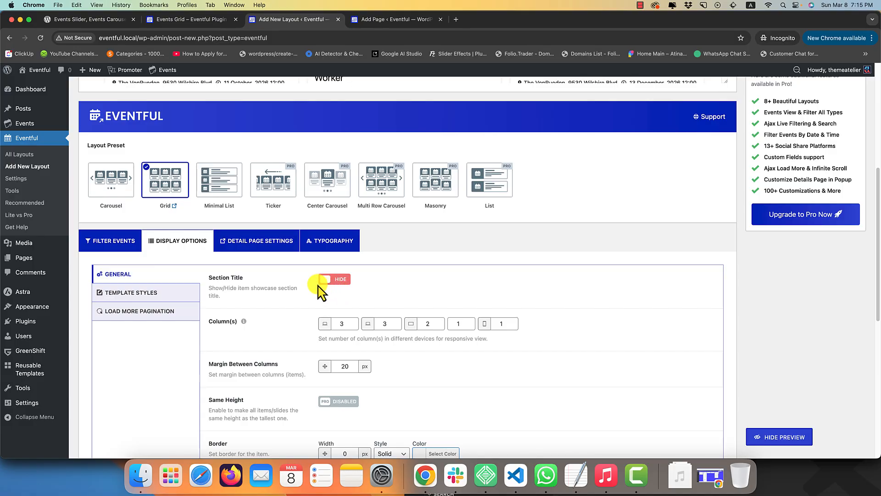
pyautogui.moveTo(208, 276); pyautogui.dragTo(255, 285)
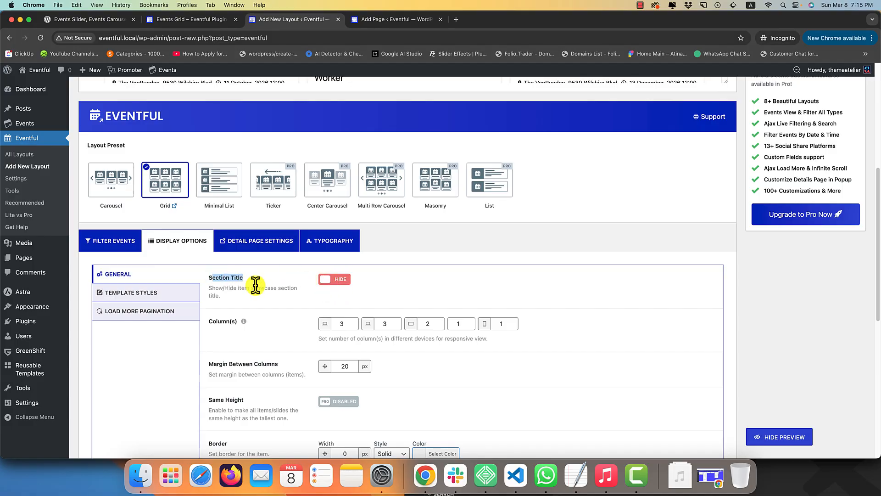
pyautogui.scroll(-1, 321, 317)
# Step: Set the column count for the largest screen size to 4 and update the live preview
pyautogui.doubleClick(344, 305)
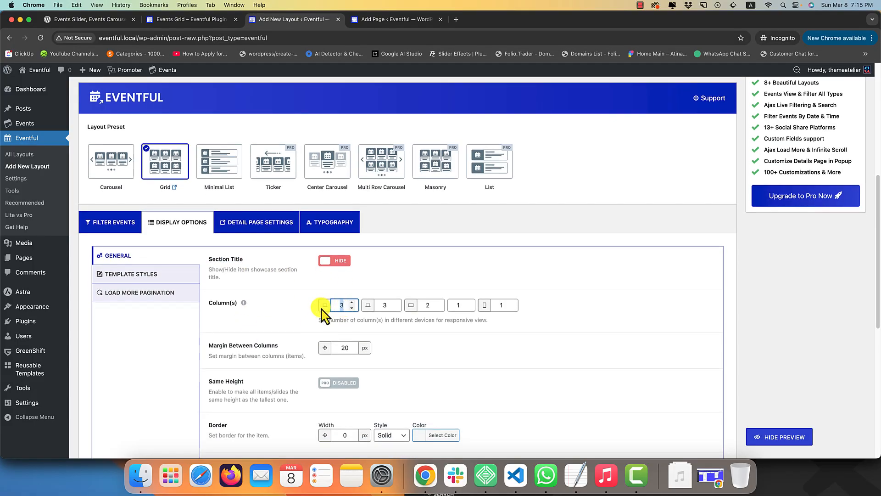
pyautogui.click(526, 287)
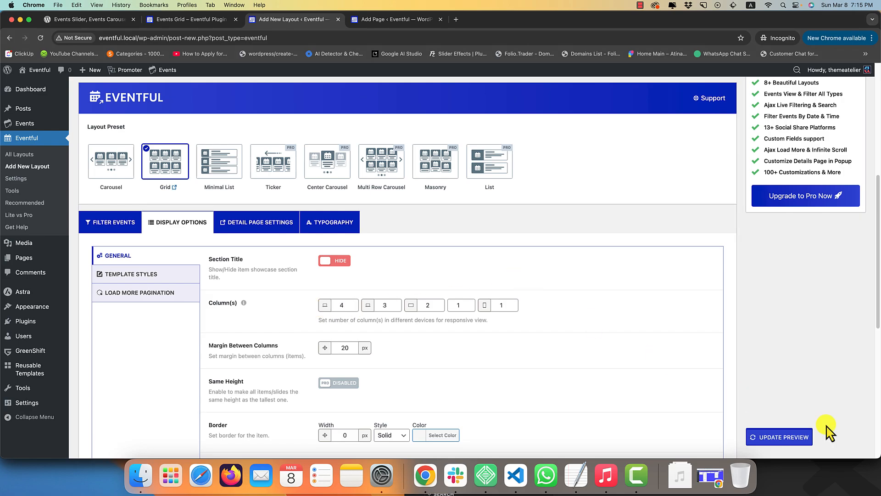
pyautogui.click(784, 435)
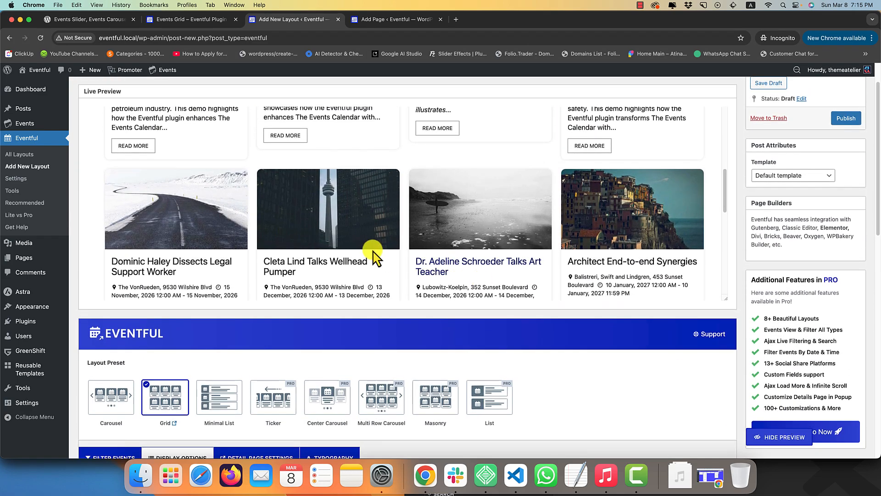
# Step: Set the largest-screen column count back to 3 and refresh the live preview
pyautogui.scroll(-7, 702, 393)
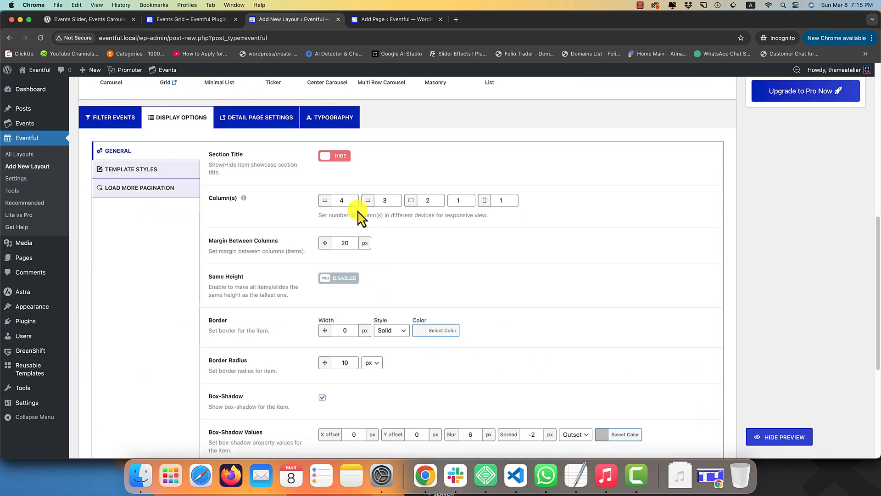
pyautogui.write('3')
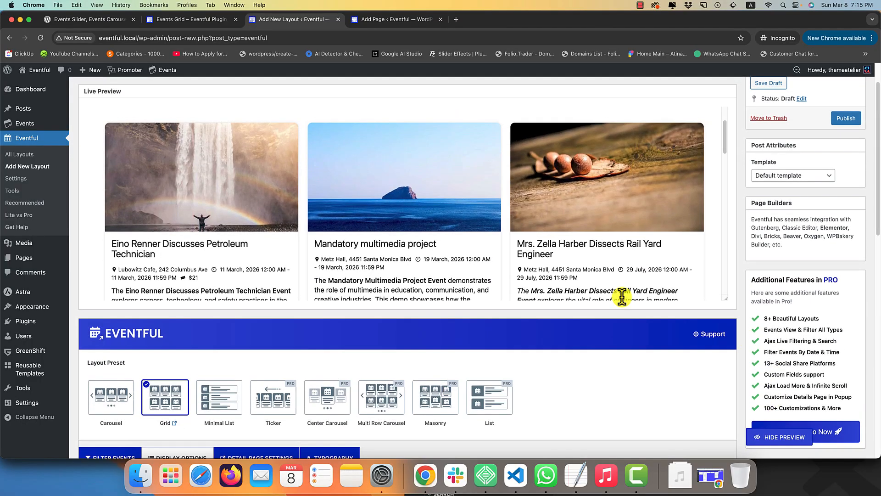
pyautogui.scroll(3, 299, 224)
# Step: Set the margin between columns to 10 px and update the live preview
pyautogui.scroll(-6, 582, 400)
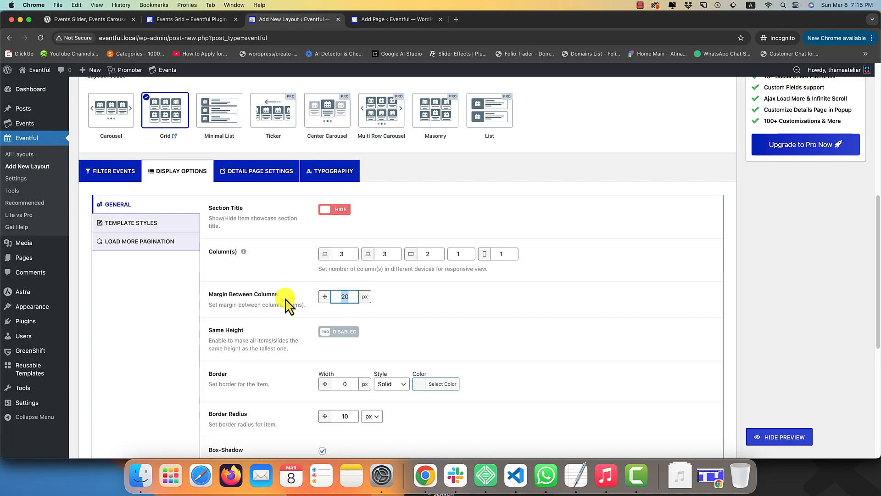
pyautogui.click(246, 296)
pyautogui.scroll(1, 264, 298)
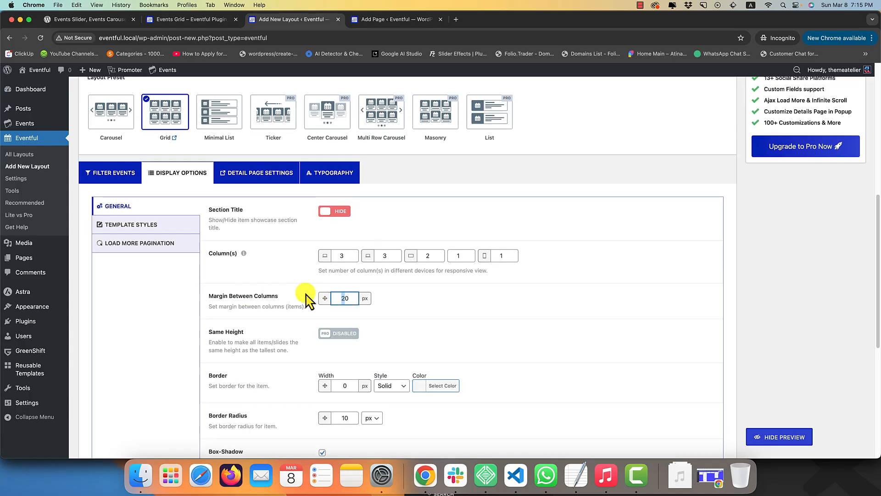
pyautogui.scroll(4, 247, 291)
pyautogui.scroll(-2, 518, 352)
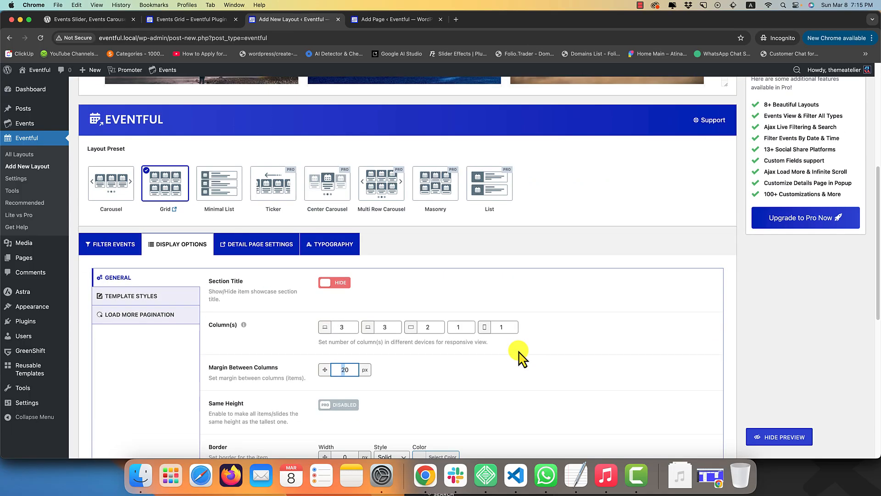
pyautogui.write('1')
pyautogui.scroll(1, 573, 362)
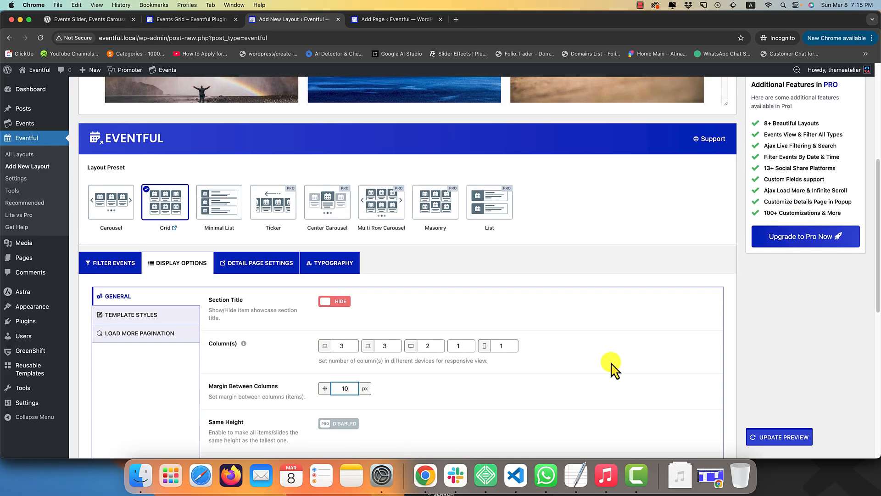
pyautogui.click(778, 437)
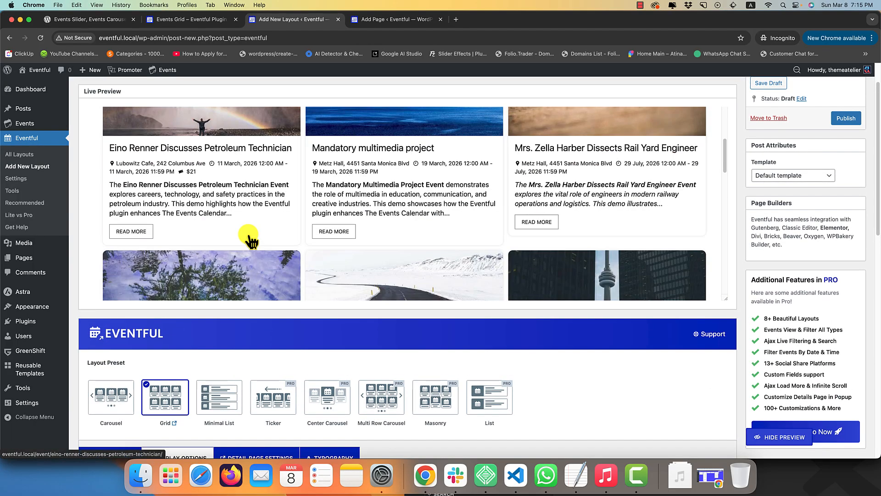
# Step: Set the margin between columns back to 20 px
pyautogui.scroll(-5, 661, 354)
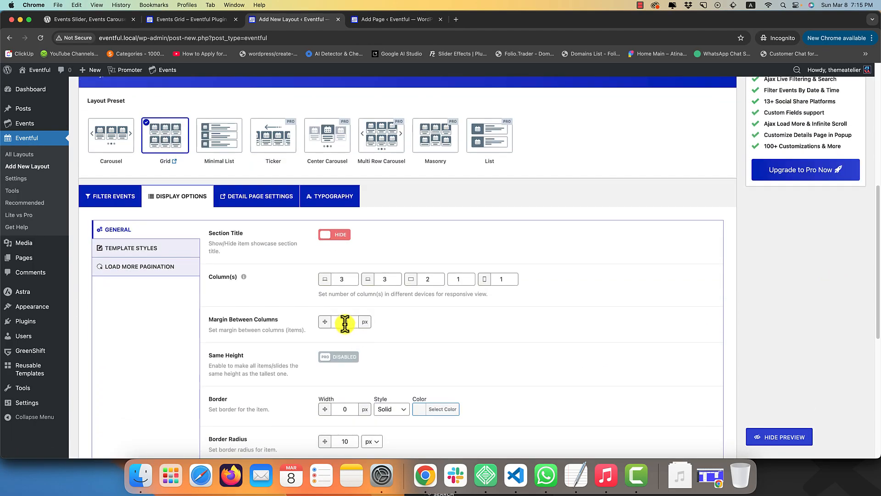
pyautogui.write('2')
pyautogui.scroll(-2, 290, 335)
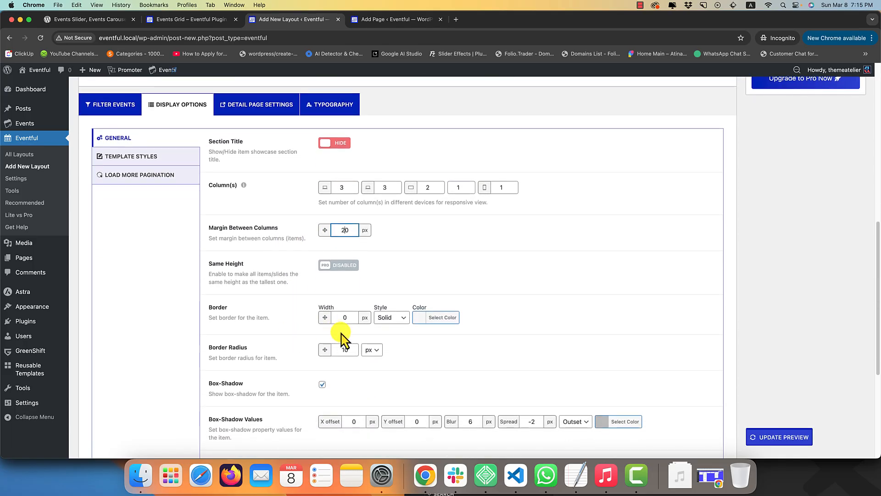
# Step: Examine the remaining general settings for border, border radius, box-shadow, inner padding, backgrounds and preloader
pyautogui.scroll(-1, 411, 339)
pyautogui.scroll(-1, 411, 340)
pyautogui.click(524, 306)
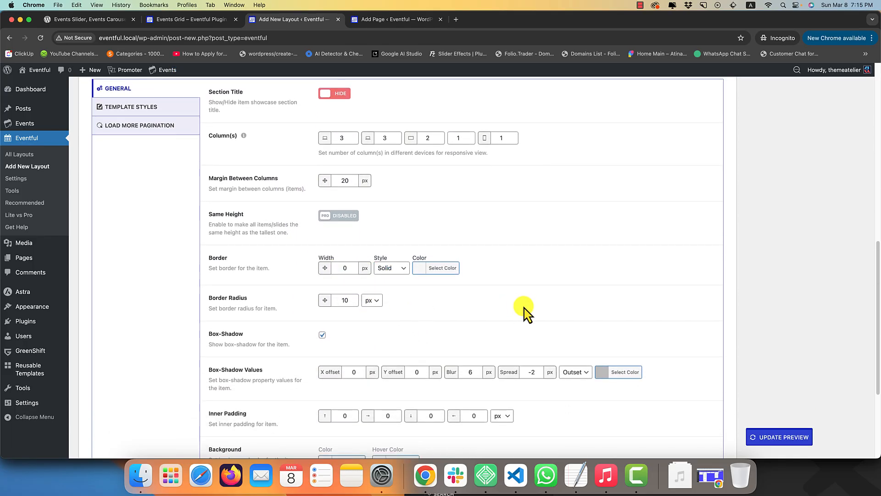
pyautogui.scroll(-2, 407, 311)
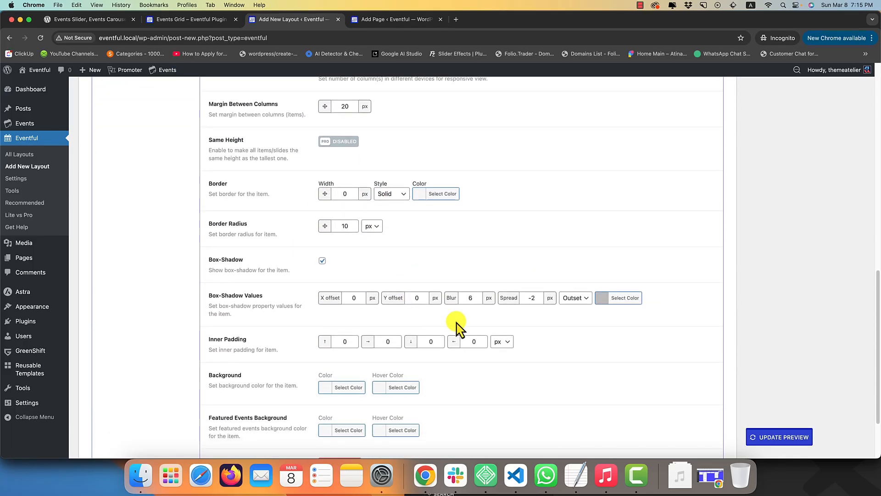
pyautogui.scroll(-2, 456, 324)
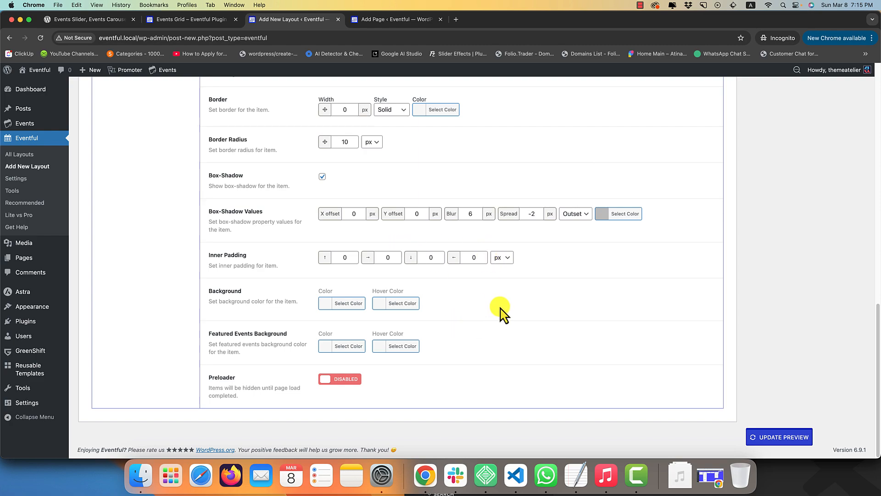
pyautogui.scroll(8, 177, 265)
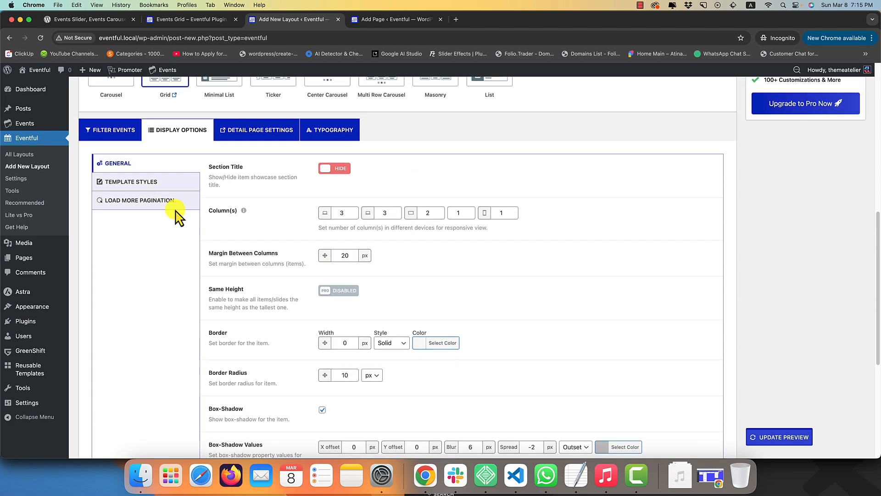
# Step: Open the template styles and examine the sortable event elements, including Event Thumbnail and Event Title, against the live preview
pyautogui.click(172, 184)
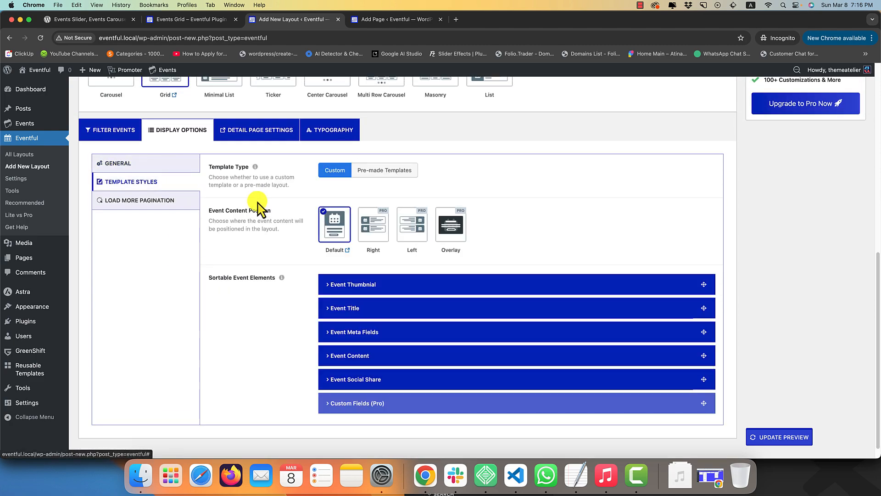
pyautogui.click(363, 284)
pyautogui.click(363, 285)
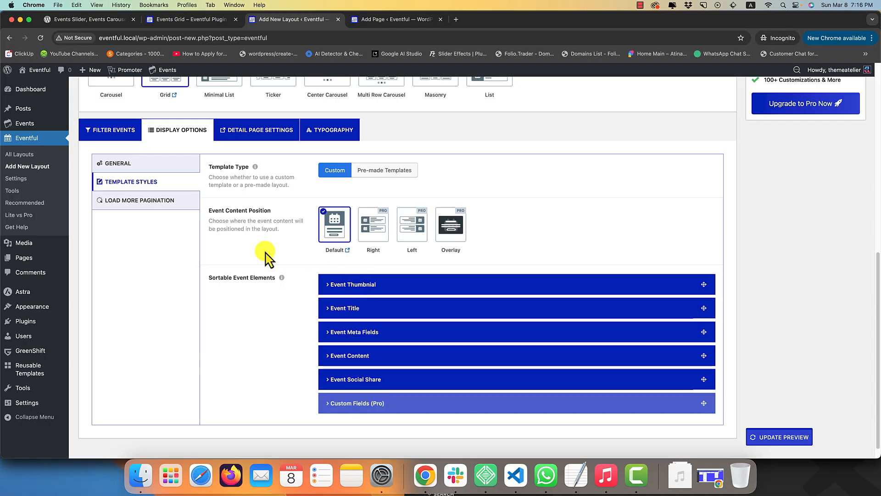
pyautogui.scroll(7, 363, 247)
pyautogui.scroll(1, 335, 257)
pyautogui.scroll(3, 321, 234)
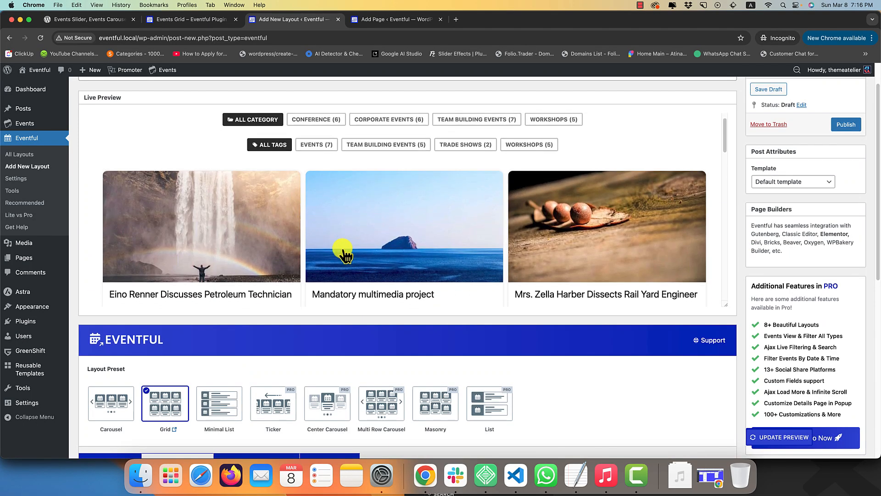
pyautogui.scroll(-2, 316, 253)
pyautogui.scroll(-2, 320, 257)
pyautogui.scroll(-6, 610, 362)
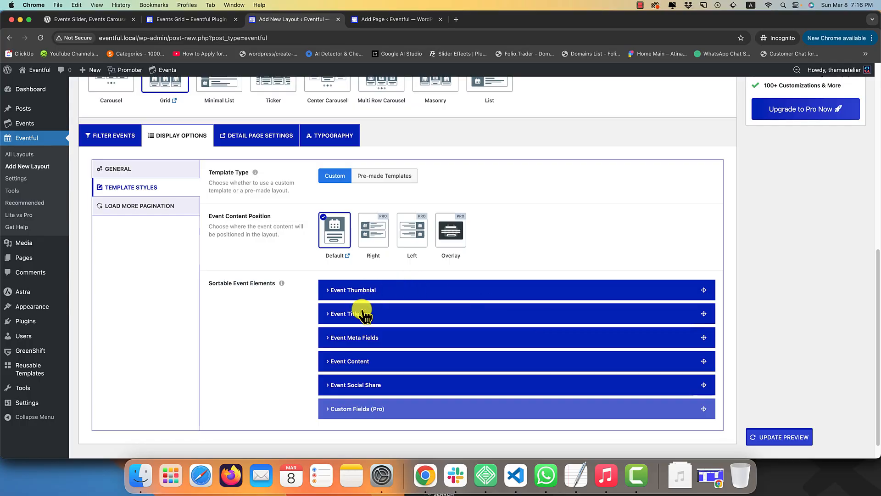
pyautogui.click(365, 314)
pyautogui.click(367, 315)
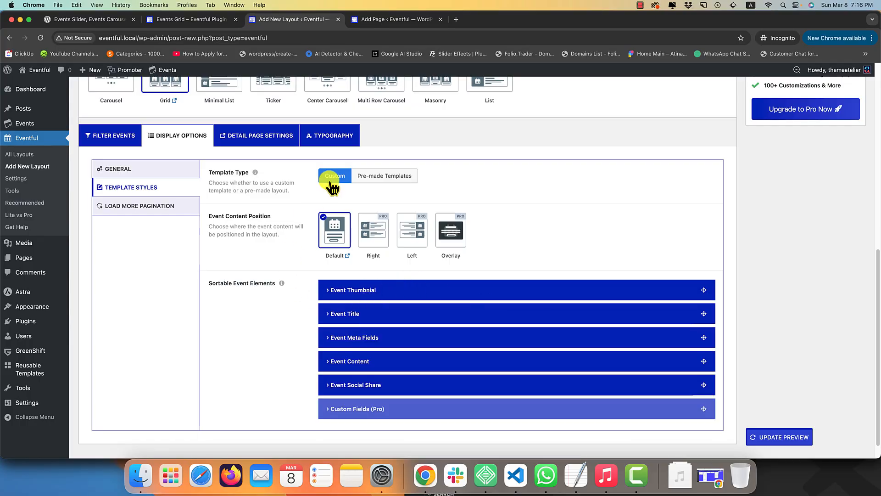
# Step: Set the template type to Pre-made Templates with Template One and update the live preview to check the event cards
pyautogui.click(371, 184)
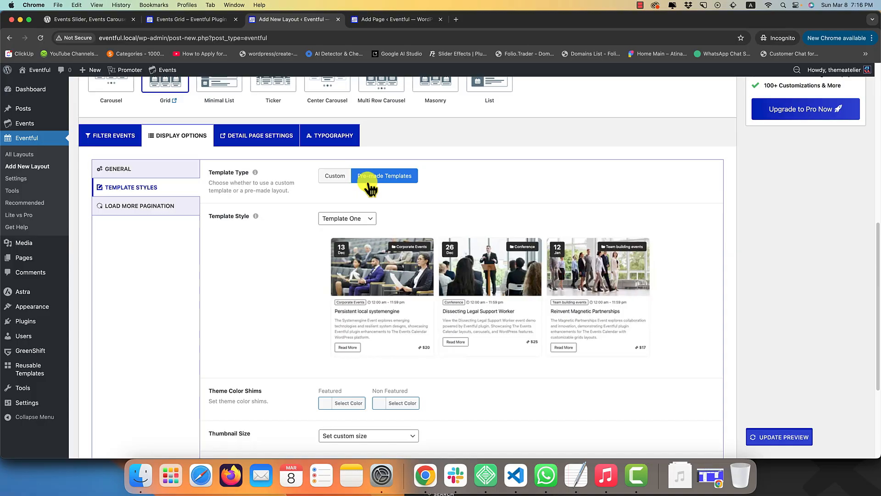
pyautogui.click(788, 435)
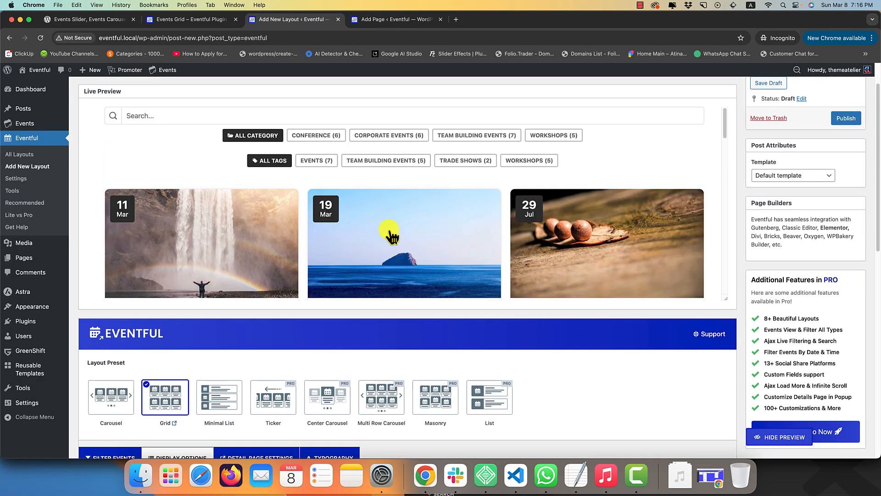
pyautogui.scroll(-10, 830, 315)
pyautogui.scroll(6, 433, 255)
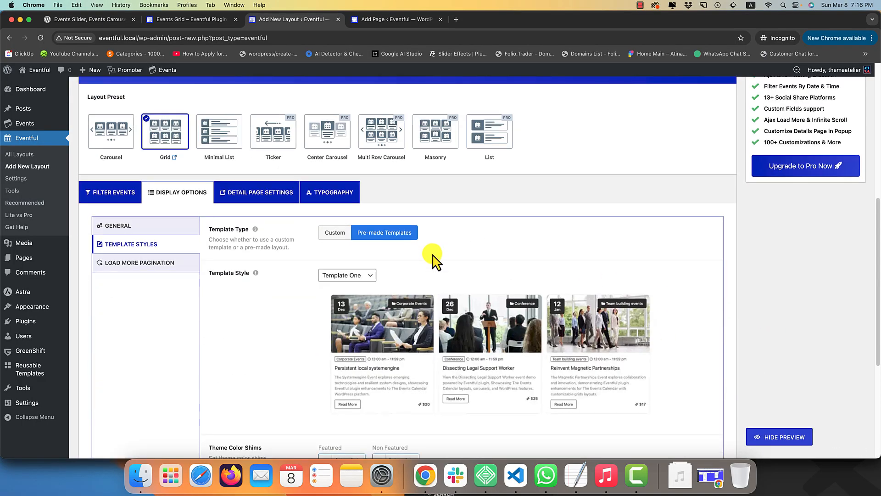
# Step: Try the Template Two pre-made style and check its event cards in the live preview
pyautogui.click(347, 275)
pyautogui.click(349, 287)
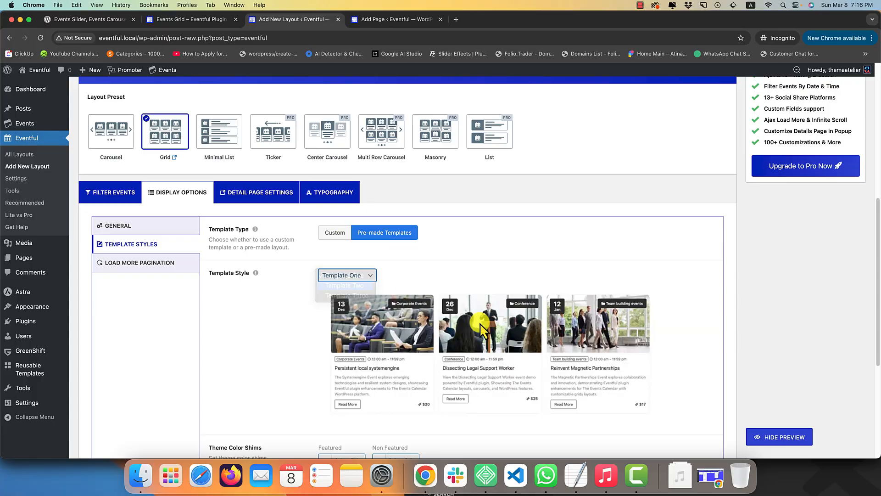
pyautogui.scroll(6, 729, 388)
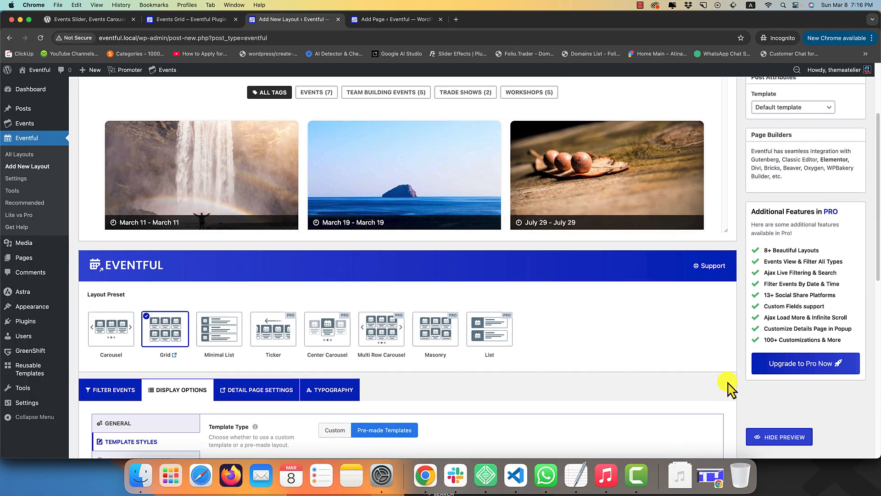
pyautogui.scroll(-6, 730, 387)
# Step: Try the Template Three pre-made style and update the live preview to check its event cards
pyautogui.click(358, 247)
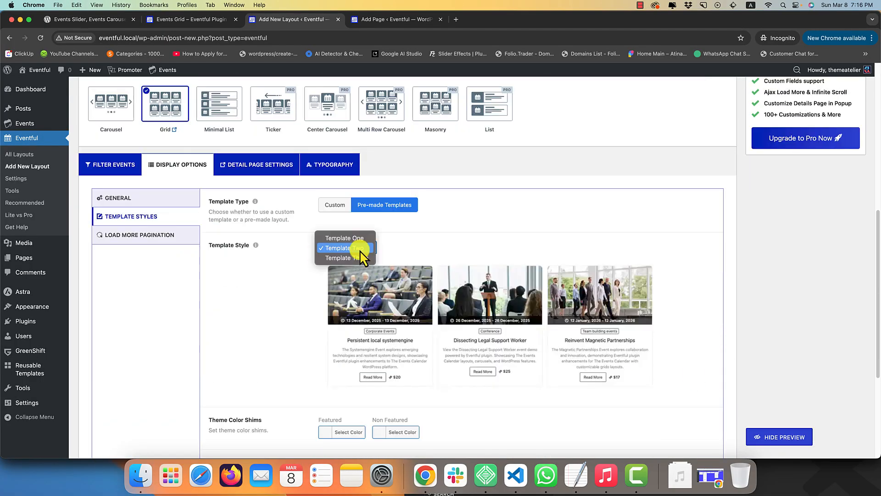
pyautogui.click(355, 257)
pyautogui.click(761, 437)
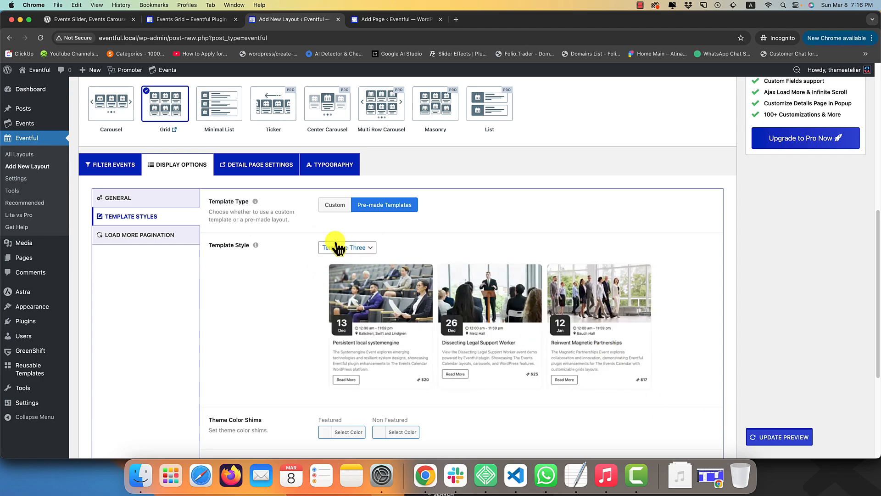
pyautogui.scroll(6, 337, 246)
pyautogui.scroll(-7, 653, 346)
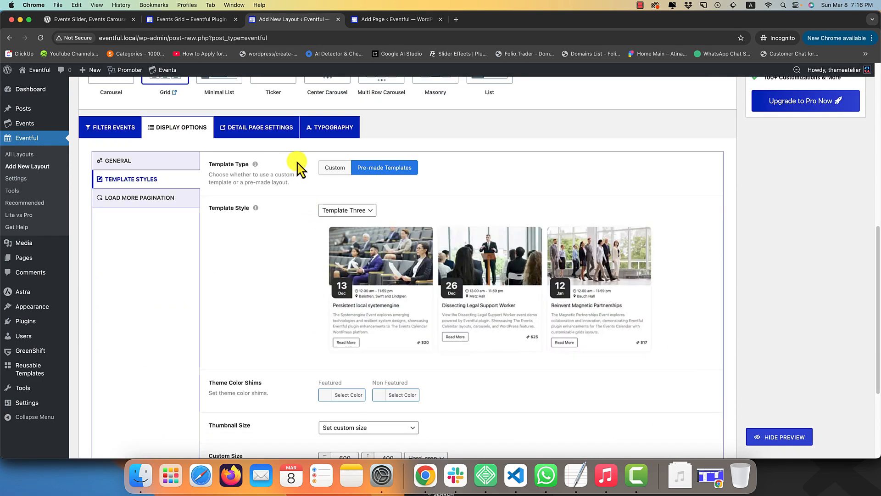
# Step: Set the template type back to Custom and open the Event Social Share element's settings
pyautogui.click(322, 168)
pyautogui.scroll(-1, 379, 289)
pyautogui.click(379, 293)
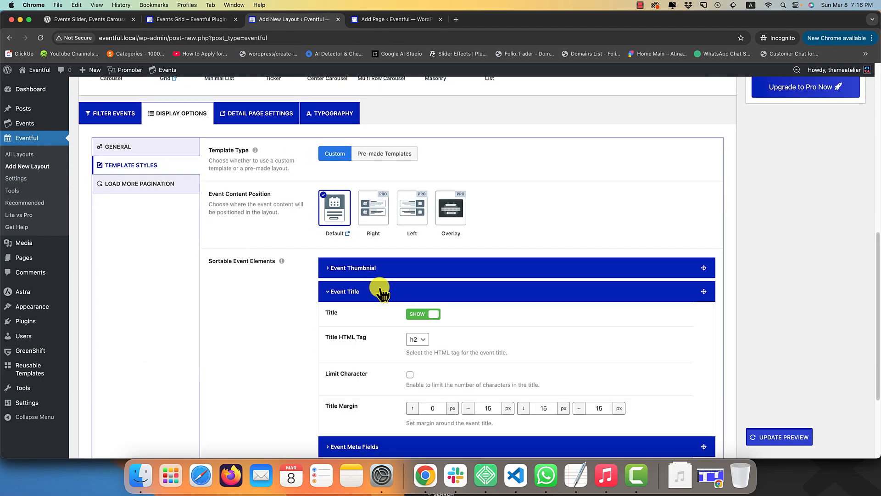
pyautogui.click(380, 294)
pyautogui.click(370, 361)
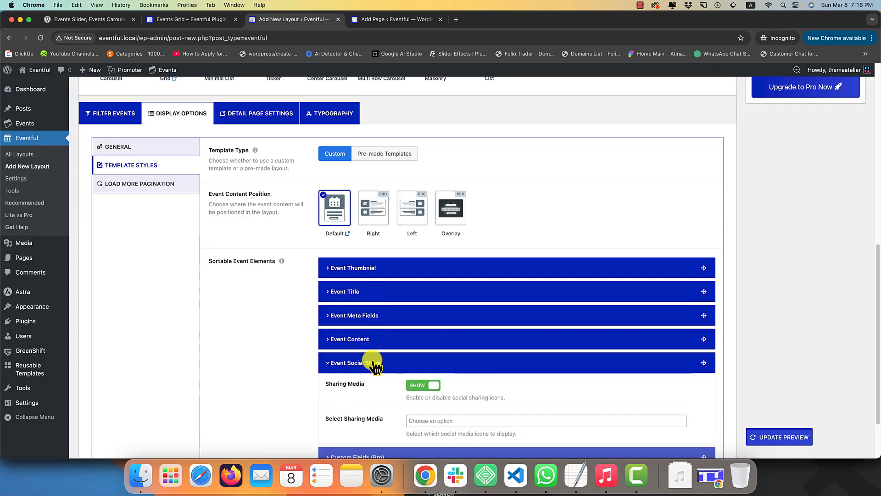
pyautogui.click(371, 362)
pyautogui.click(387, 370)
# Step: Add Twitter, LinkedIn and Facebook as the sharing media and update the live preview to check the icons
pyautogui.scroll(-3, 403, 344)
pyautogui.click(419, 350)
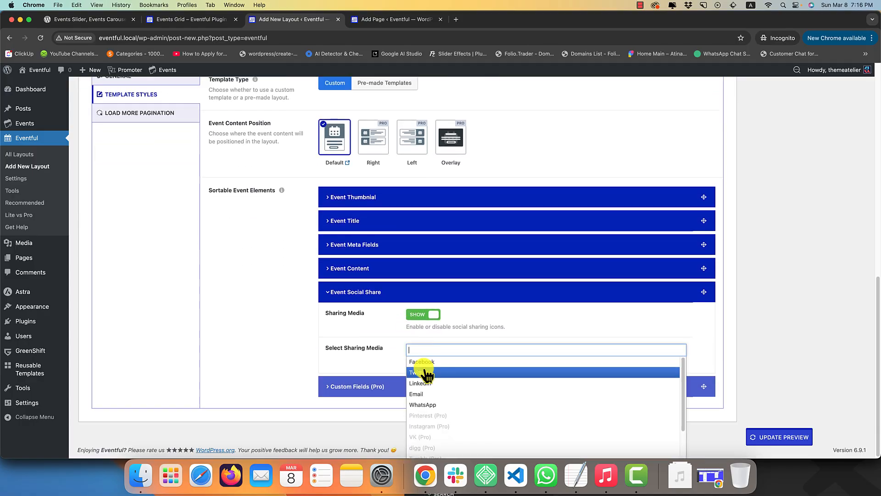
pyautogui.click(423, 367)
pyautogui.click(451, 352)
pyautogui.click(451, 383)
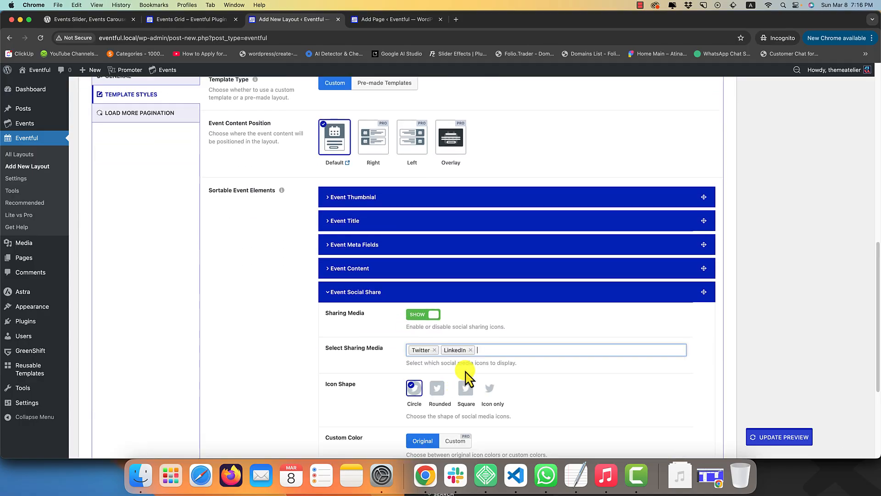
pyautogui.click(499, 351)
pyautogui.click(497, 363)
pyautogui.click(797, 436)
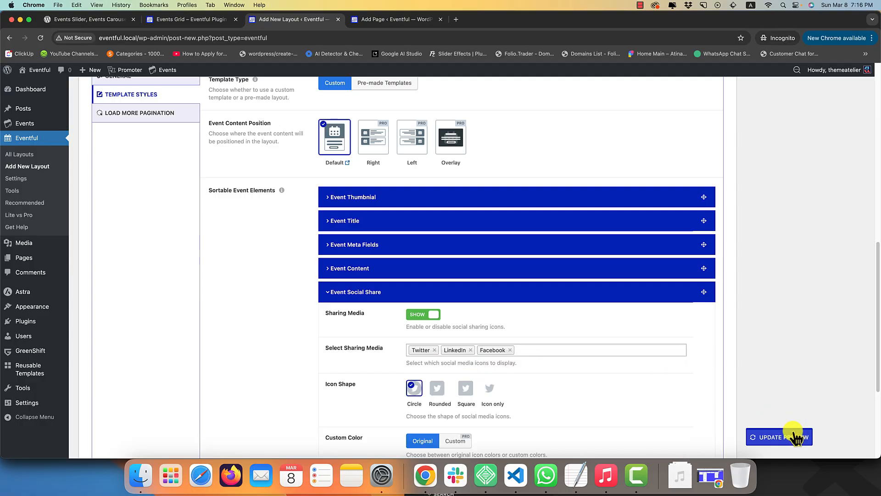
pyautogui.scroll(-5, 434, 184)
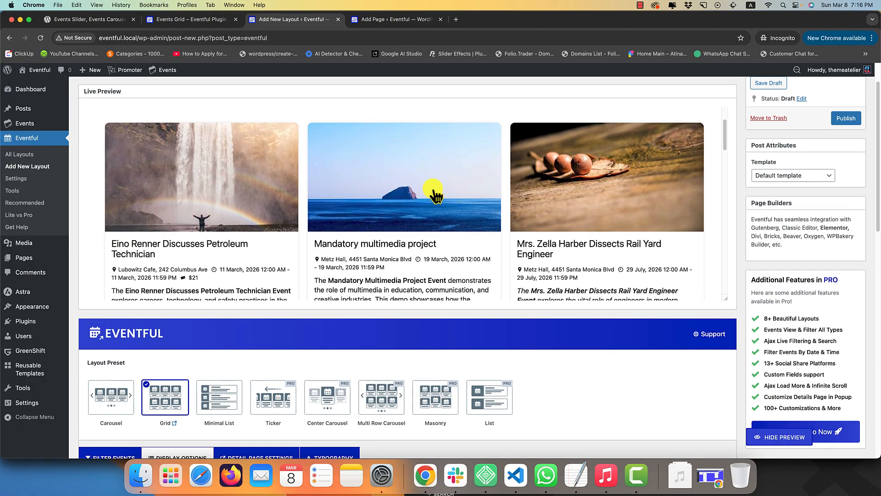
pyautogui.scroll(-5, 614, 376)
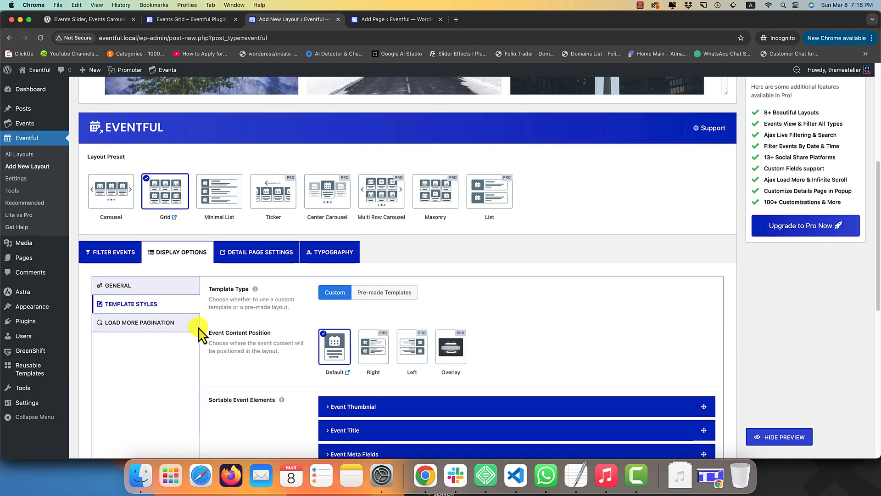
# Step: Open the Load More Pagination settings, refresh the live preview and test loading more events
pyautogui.click(143, 323)
pyautogui.scroll(5, 504, 238)
pyautogui.scroll(-5, 456, 223)
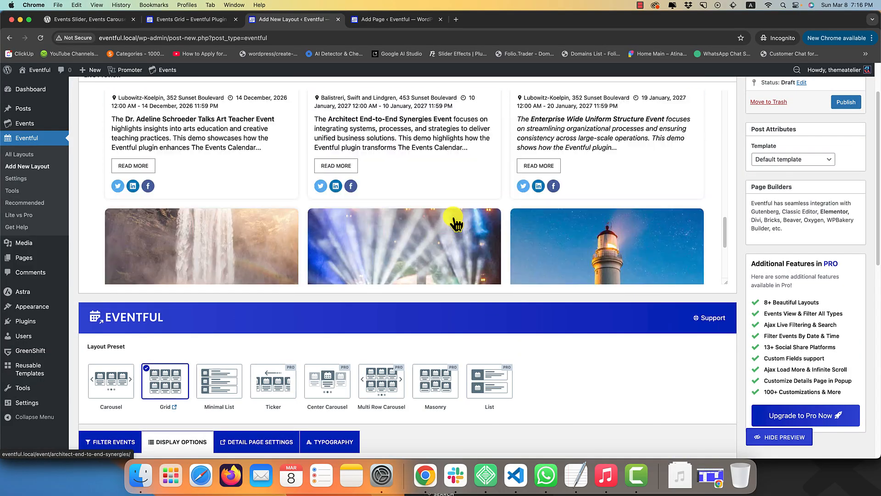
pyautogui.scroll(-3, 390, 239)
pyautogui.scroll(-9, 587, 327)
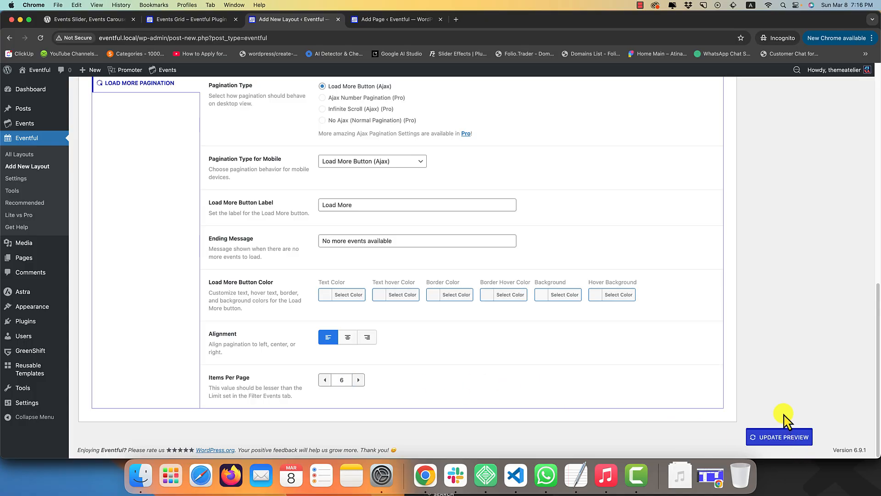
pyautogui.click(783, 433)
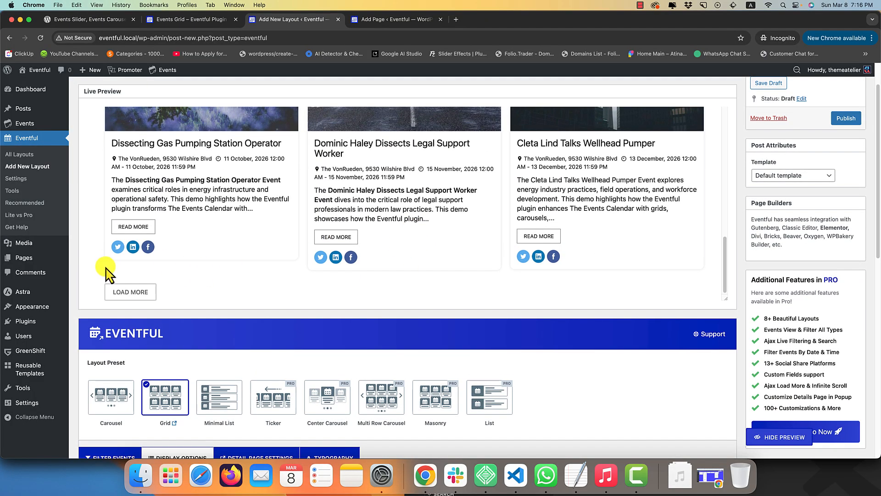
pyautogui.click(124, 292)
pyautogui.scroll(-10, 519, 386)
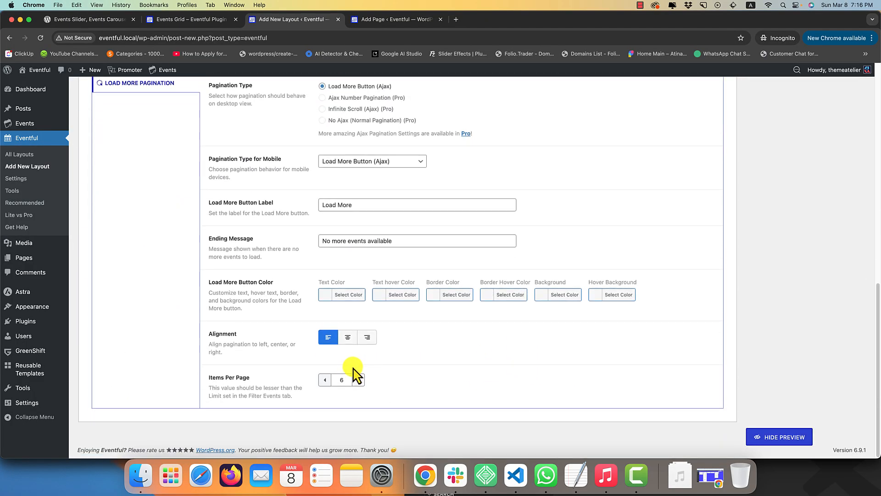
# Step: Center the Load More button alignment, update the live preview and test loading more events
pyautogui.click(347, 339)
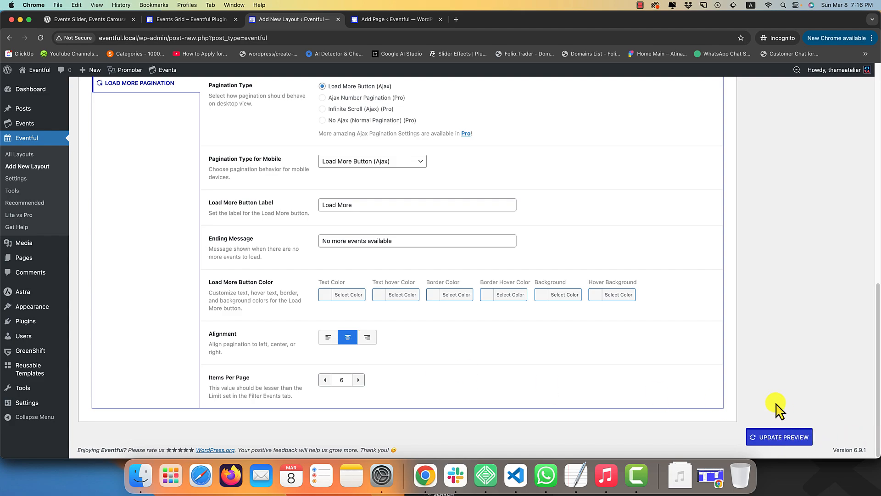
pyautogui.click(780, 436)
pyautogui.scroll(-1, 388, 257)
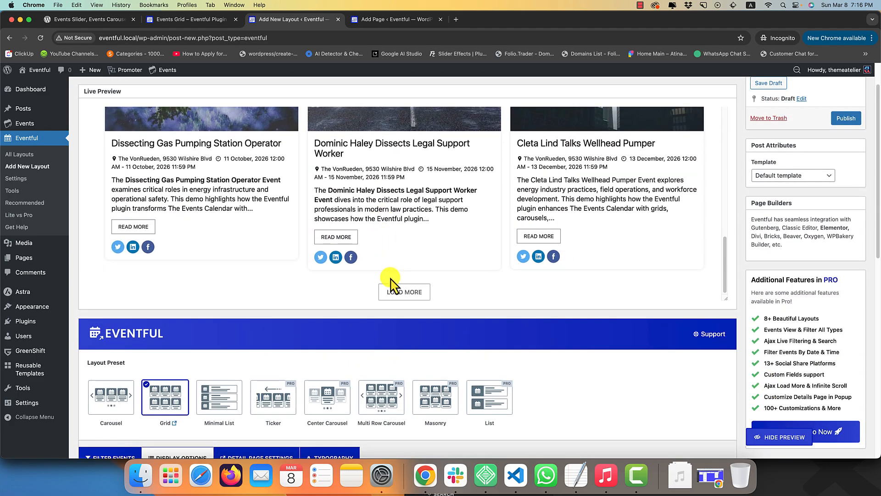
pyautogui.click(390, 288)
pyautogui.scroll(-5, 373, 257)
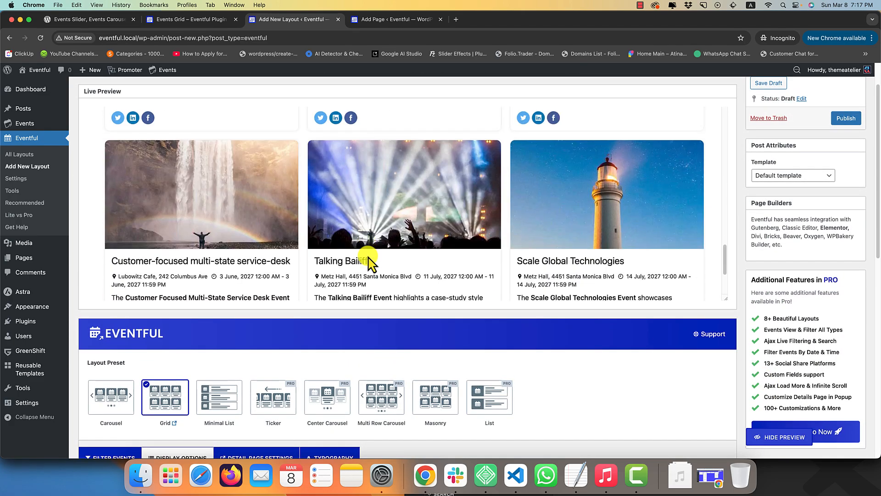
pyautogui.scroll(-3, 399, 279)
pyautogui.scroll(-10, 598, 372)
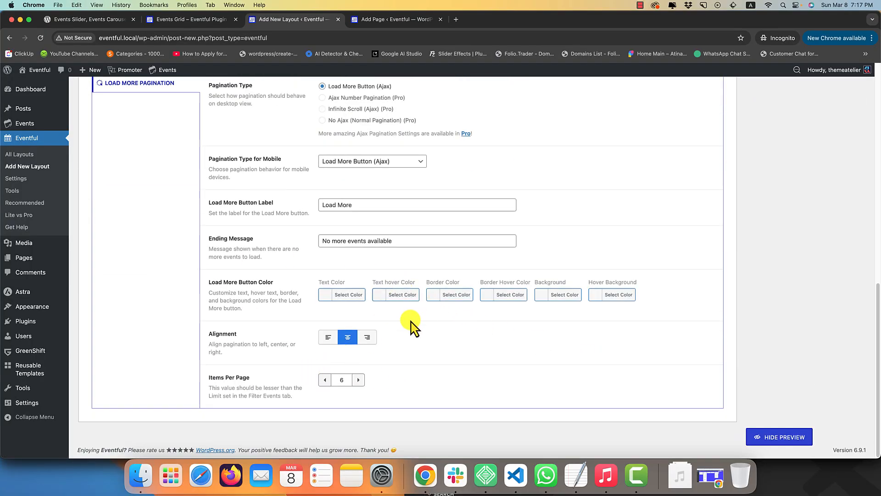
# Step: Set the Load More button label to "Load More Events" and update the live preview
pyautogui.scroll(3, 349, 312)
pyautogui.click(359, 273)
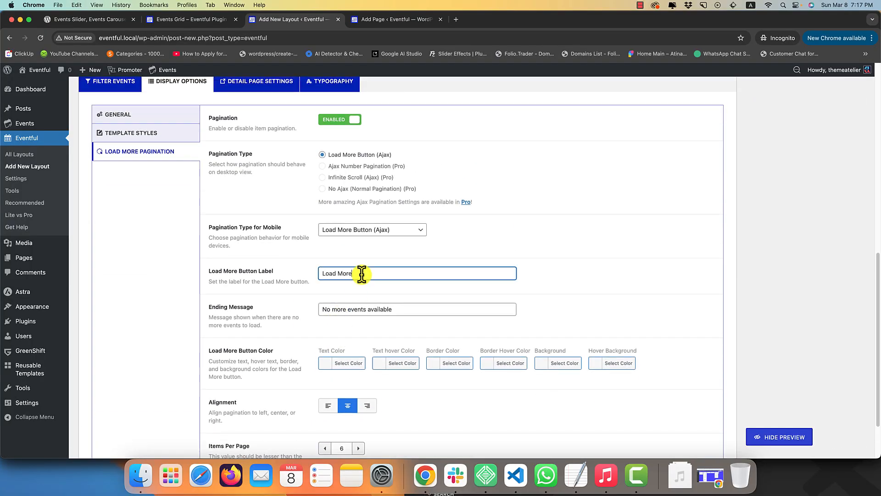
pyautogui.scroll(3, 236, 291)
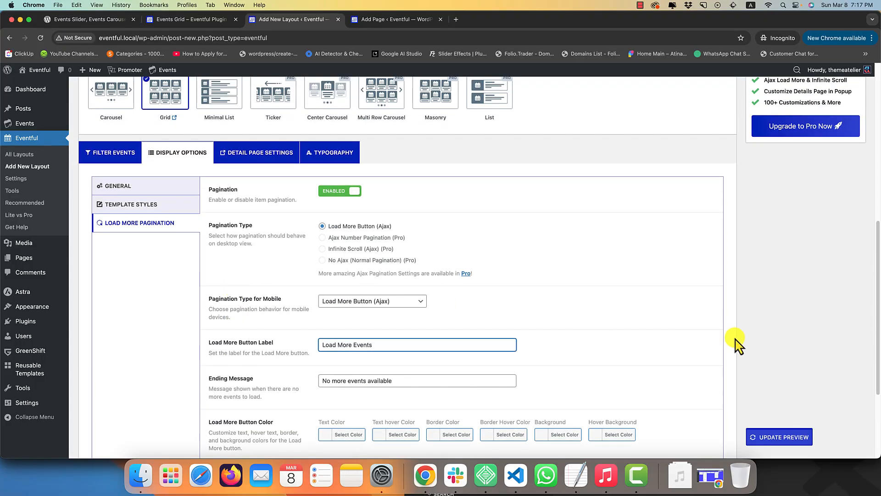
pyautogui.click(753, 438)
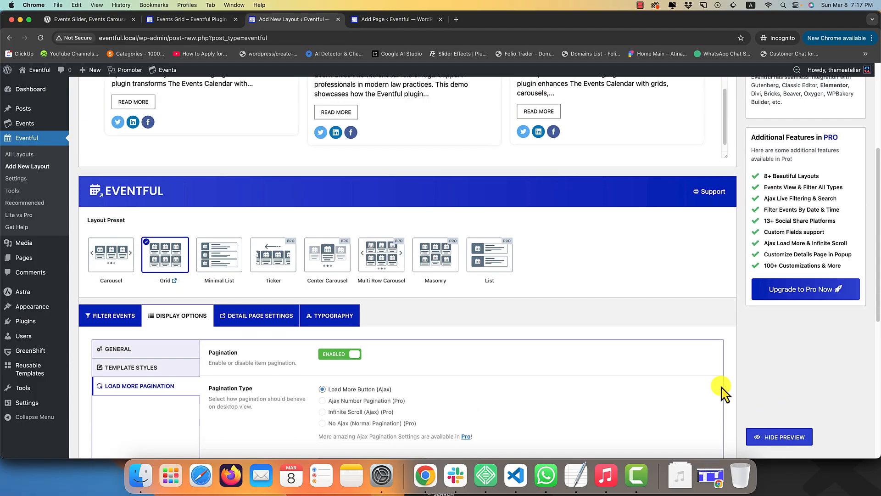
pyautogui.scroll(-2, 442, 269)
pyautogui.scroll(-2, 558, 371)
pyautogui.scroll(-3, 562, 379)
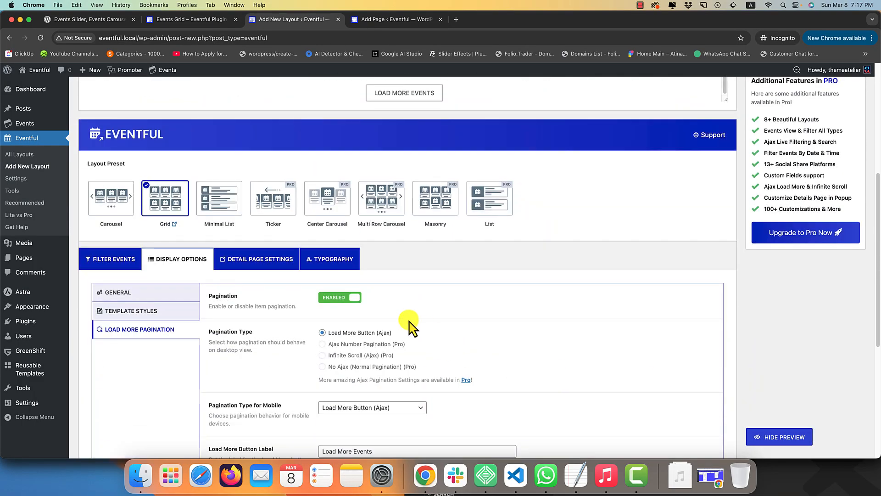
# Step: Examine the Items Per Page setting and check the pagination by loading more events in the live preview
pyautogui.scroll(-4, 271, 354)
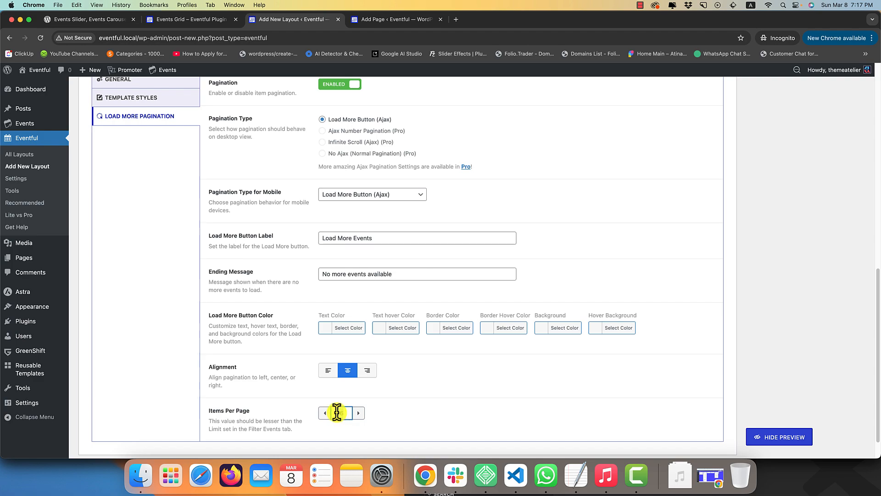
pyautogui.scroll(12, 465, 403)
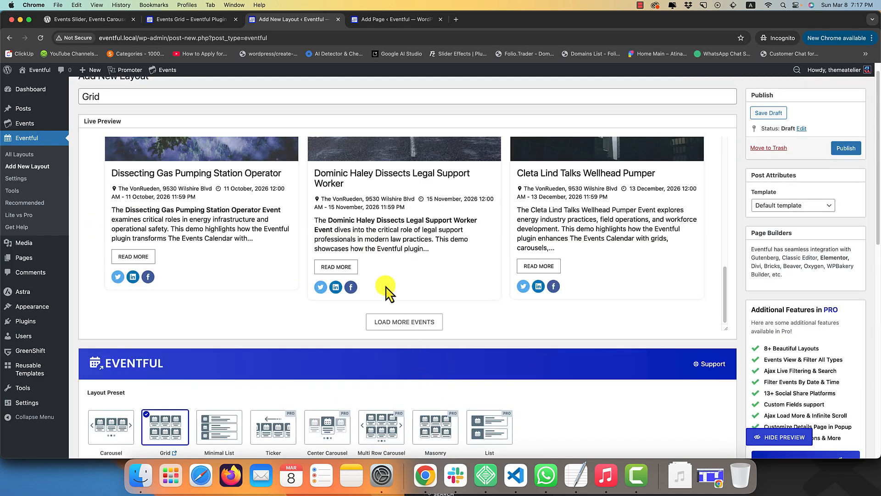
pyautogui.click(392, 323)
pyautogui.scroll(-4, 416, 284)
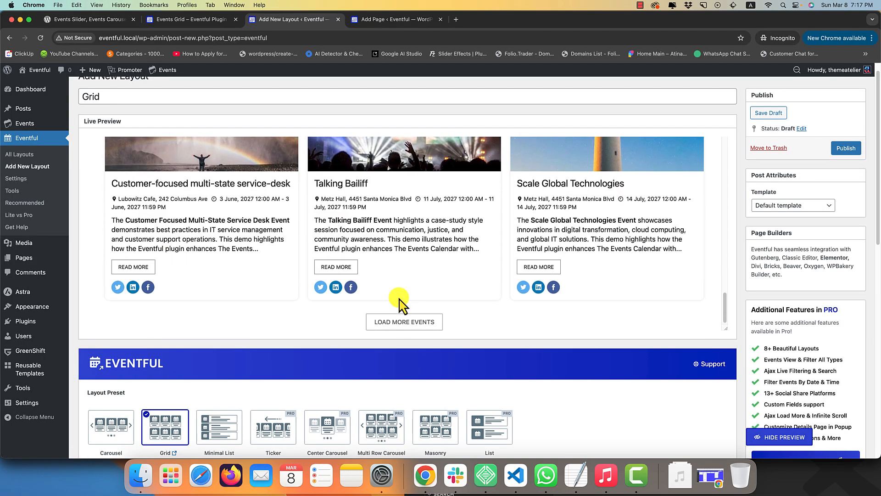
pyautogui.scroll(6, 367, 321)
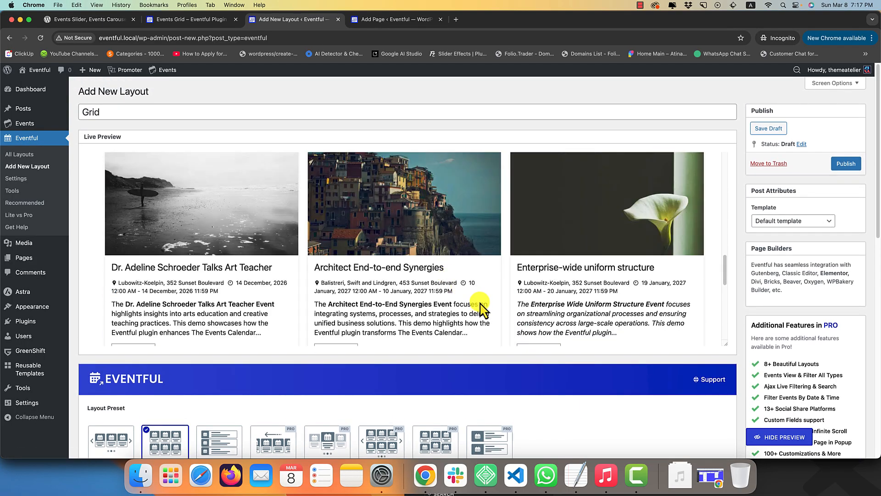
pyautogui.scroll(-6, 527, 368)
pyautogui.scroll(-3, 542, 385)
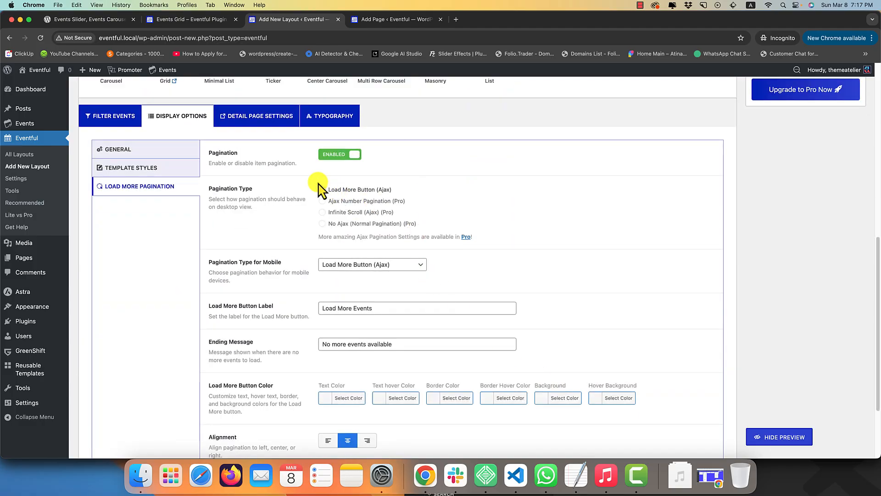
# Step: Open the detail page settings and test the Single Page link type by viewing an event's detail page from the preview
pyautogui.click(271, 123)
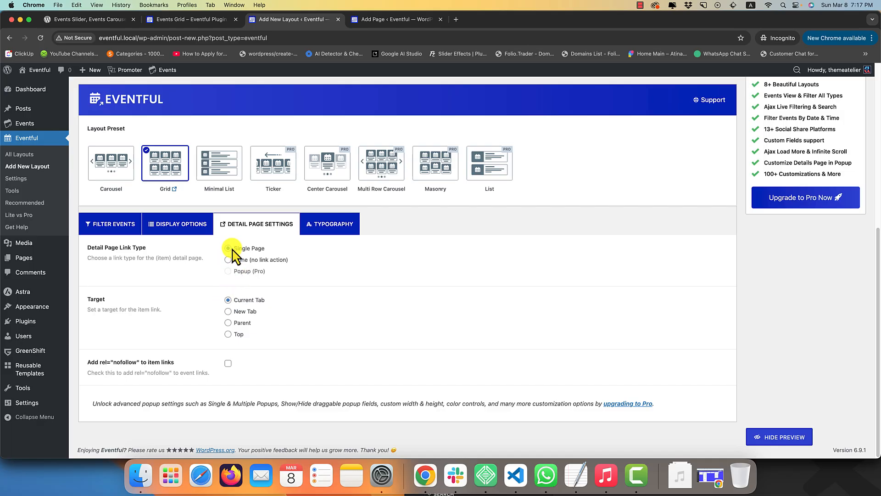
pyautogui.scroll(5, 231, 312)
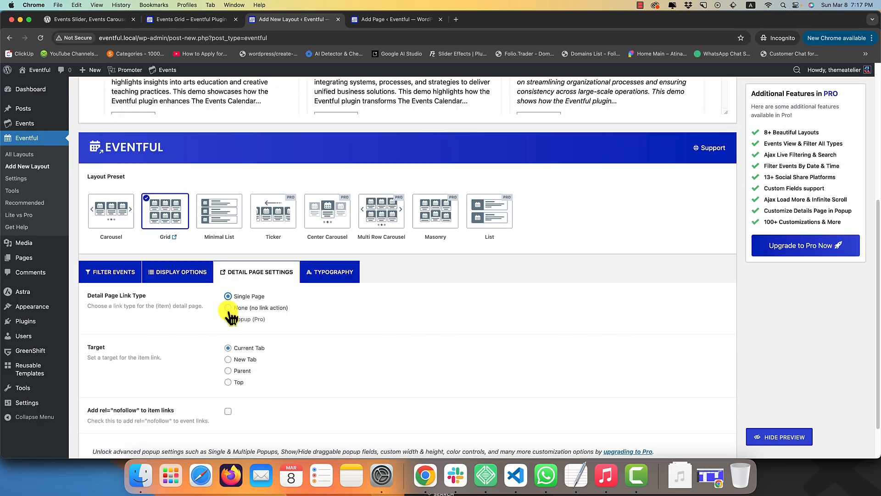
pyautogui.click(215, 183)
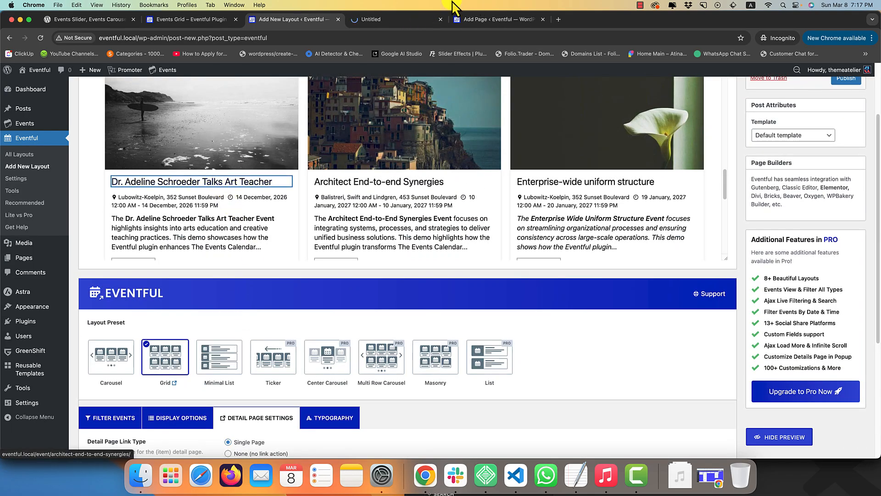
pyautogui.click(383, 19)
pyautogui.scroll(-10, 321, 334)
pyautogui.scroll(10, 324, 334)
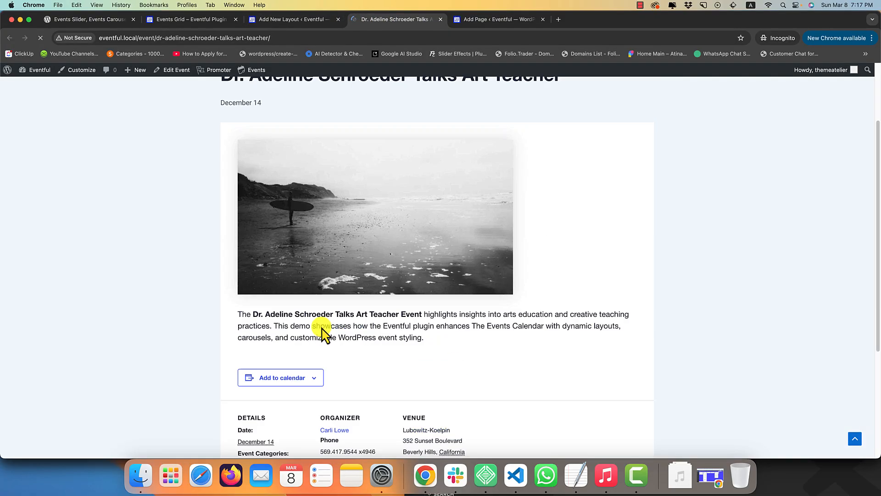
# Step: Return to the layout editor and examine the item link Target options in the detail page settings
pyautogui.click(281, 21)
pyautogui.scroll(-5, 243, 324)
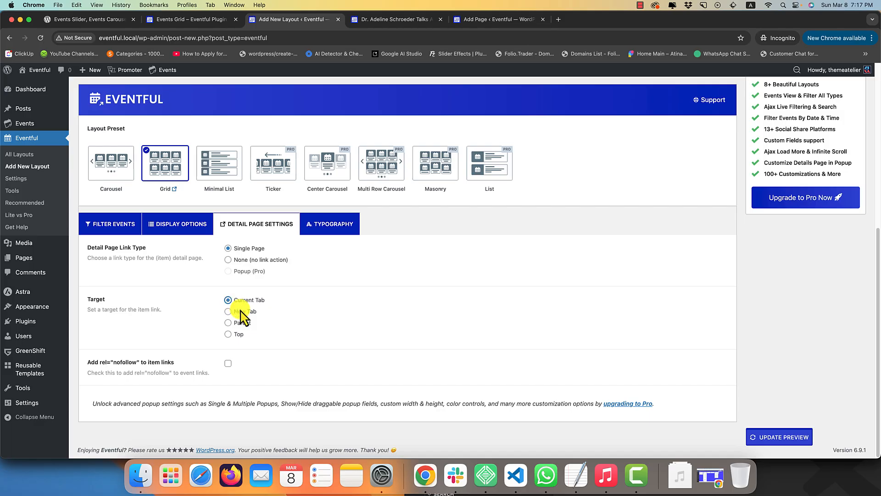
pyautogui.scroll(2, 278, 329)
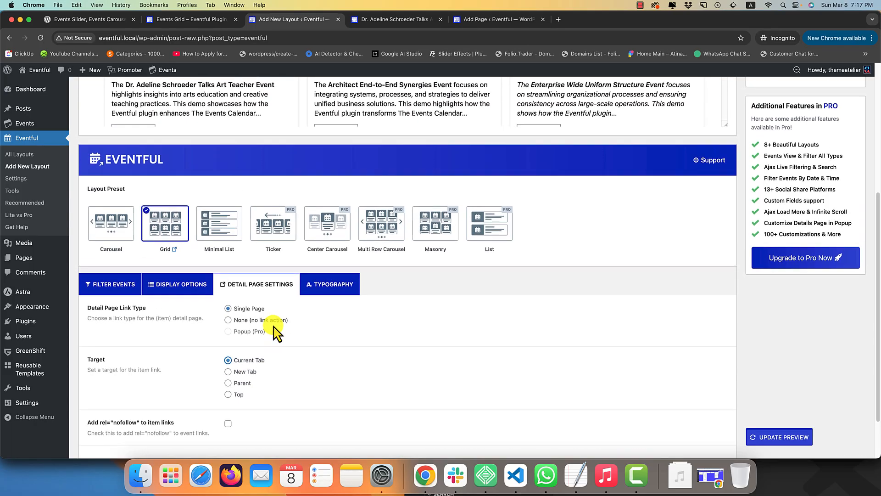
# Step: Set the event title typography to Montserrat with font style Bold 700 and update the live preview
pyautogui.click(316, 281)
pyautogui.click(250, 355)
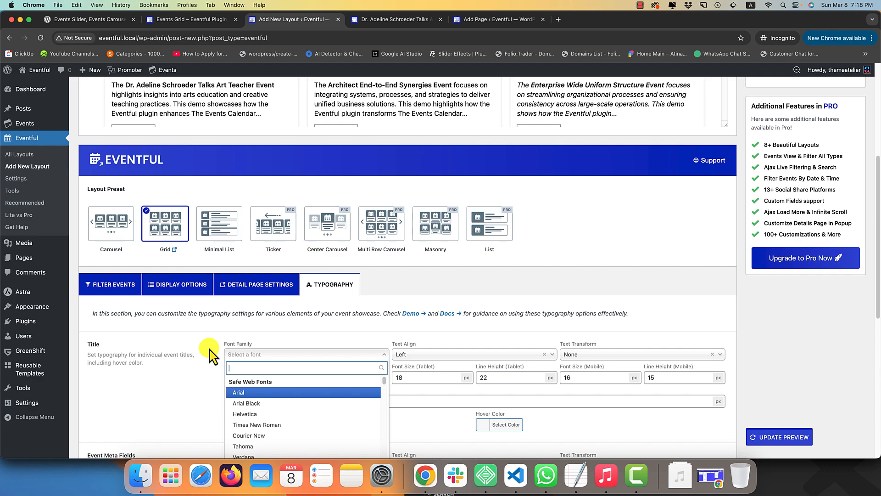
pyautogui.write('monts')
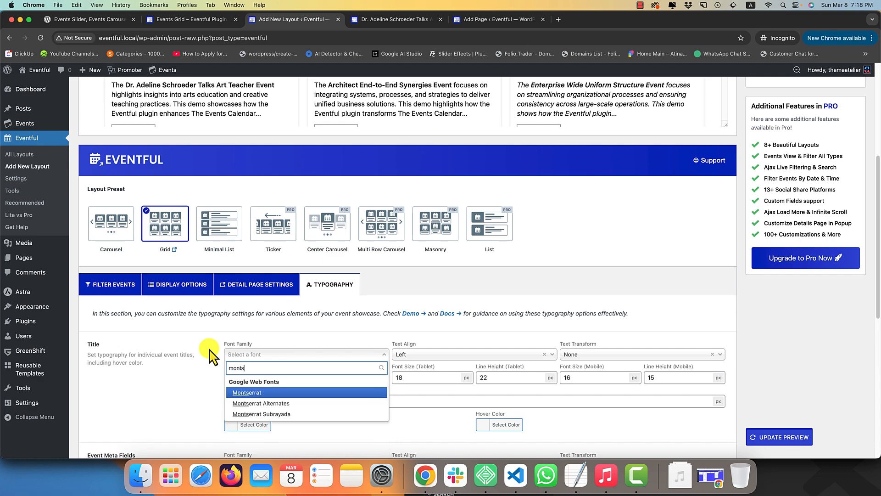
pyautogui.click(240, 393)
pyautogui.click(367, 356)
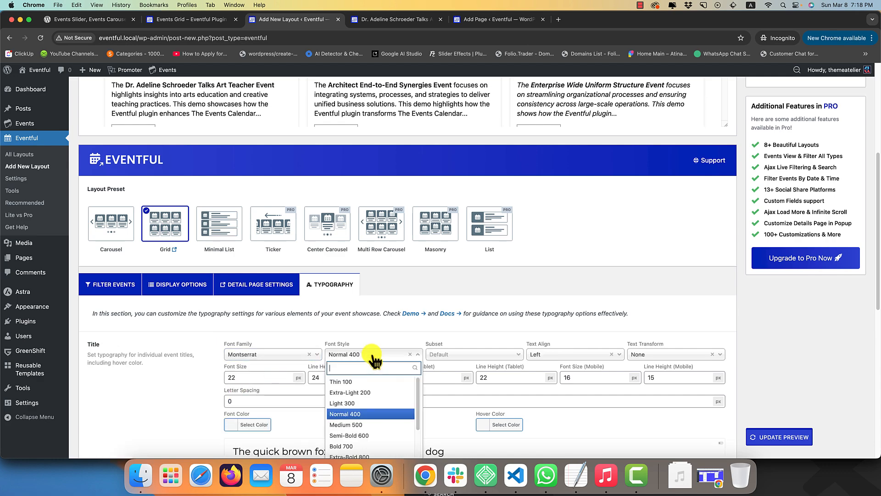
pyautogui.click(353, 442)
pyautogui.click(782, 437)
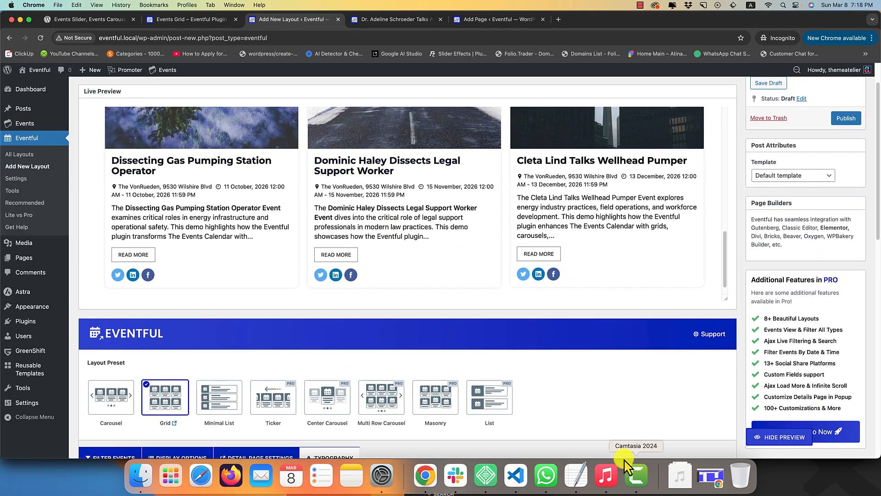
# Step: Publish the Grid layout and copy its generated shortcode
pyautogui.scroll(-6, 555, 387)
pyautogui.scroll(-6, 275, 243)
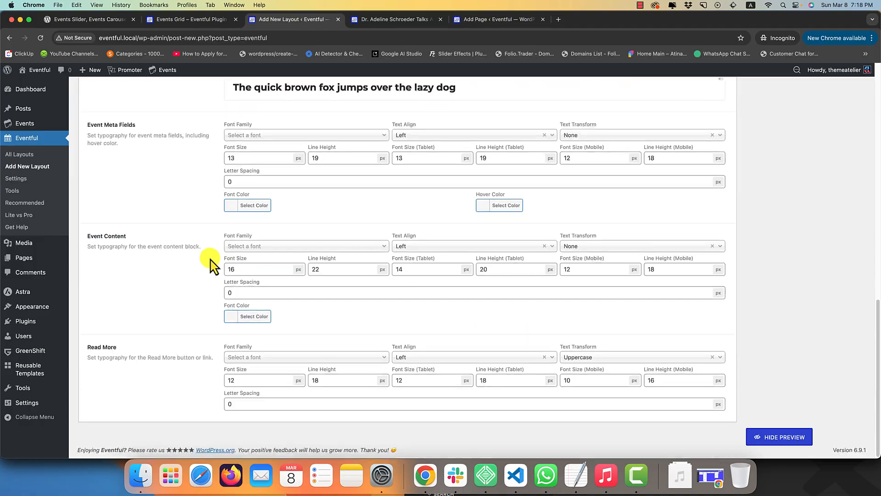
pyautogui.scroll(8, 204, 270)
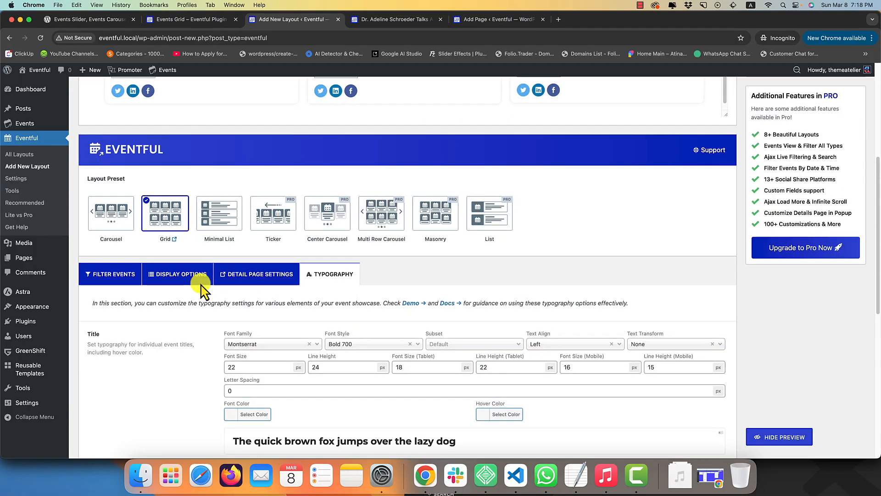
pyautogui.scroll(4, 202, 289)
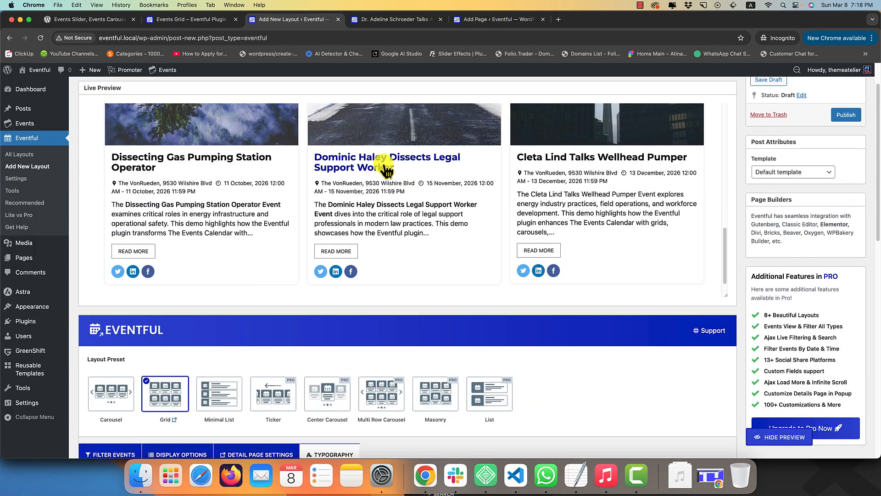
pyautogui.scroll(-6, 584, 338)
pyautogui.scroll(7, 660, 330)
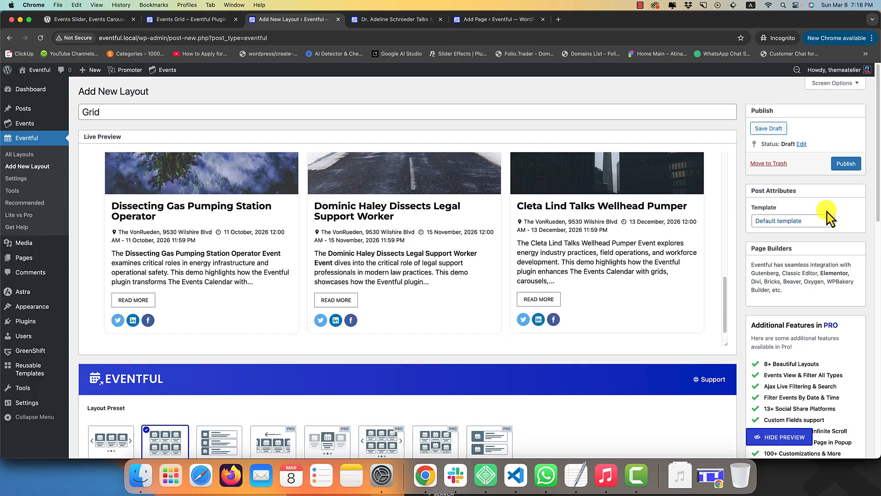
pyautogui.click(846, 163)
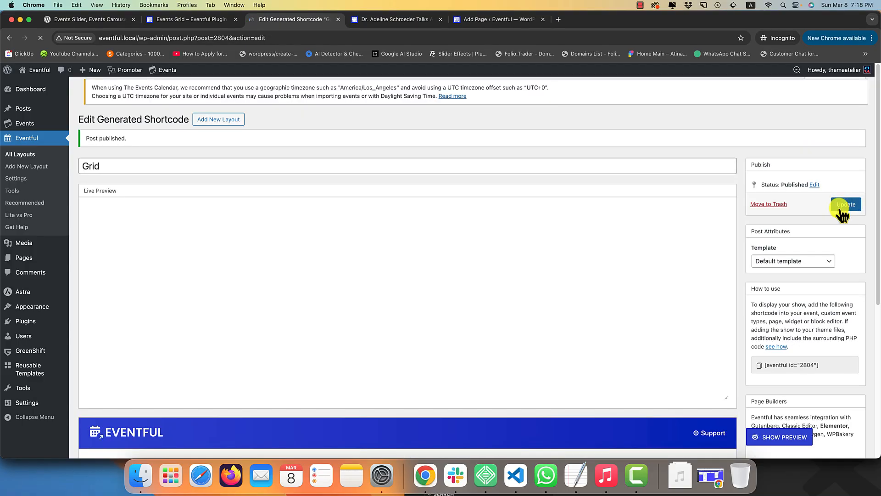
pyautogui.scroll(-3, 797, 371)
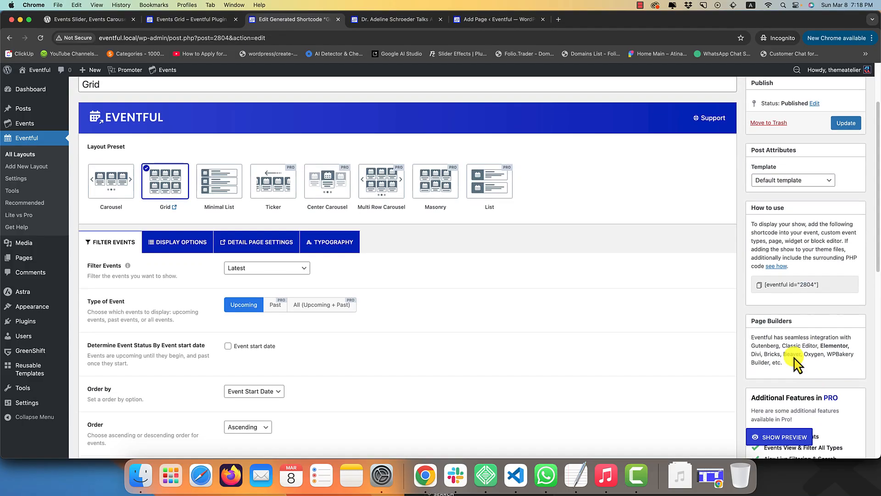
pyautogui.click(790, 286)
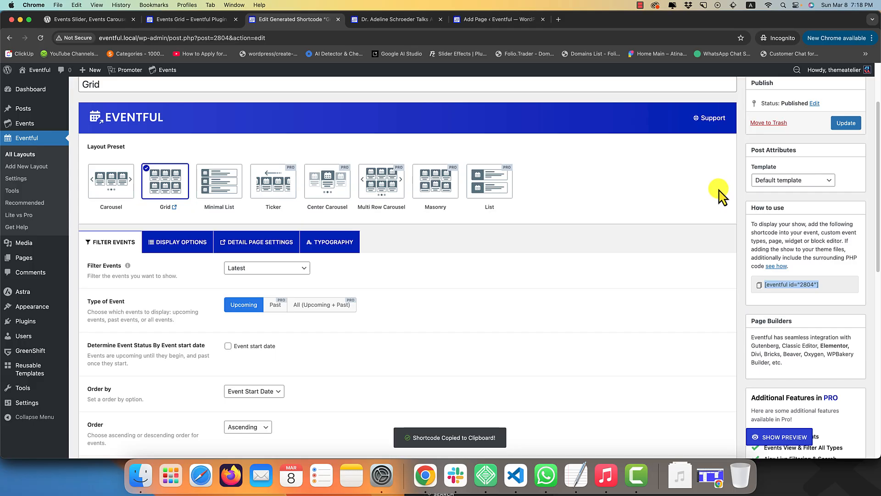
# Step: Paste the layout shortcode into the body of the Events Grid page and publish the page
pyautogui.click(475, 22)
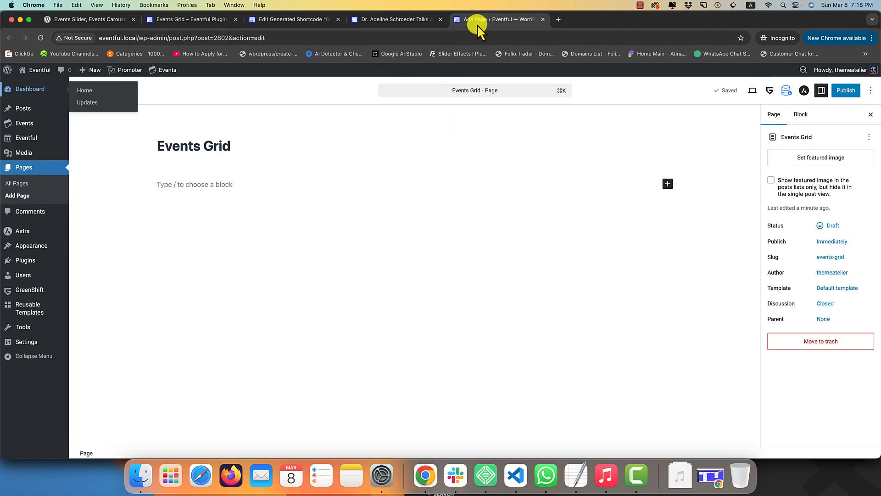
pyautogui.click(234, 147)
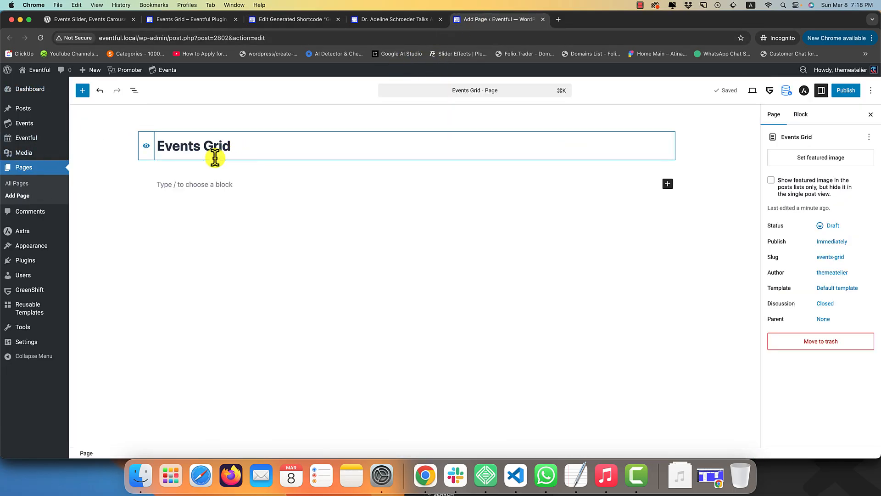
pyautogui.click(182, 184)
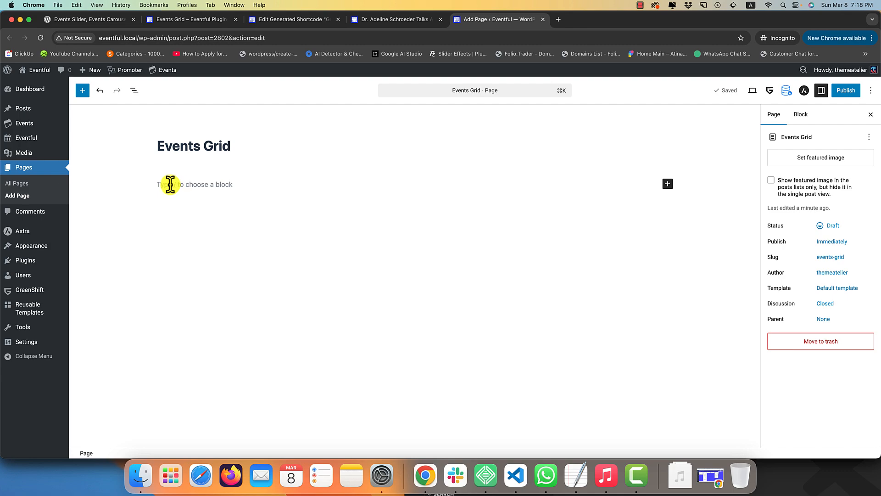
pyautogui.press('super+v')
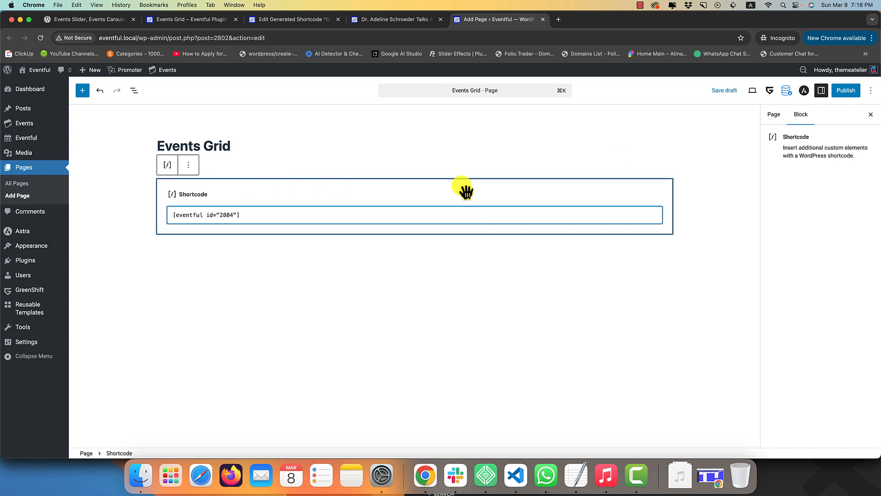
pyautogui.click(849, 95)
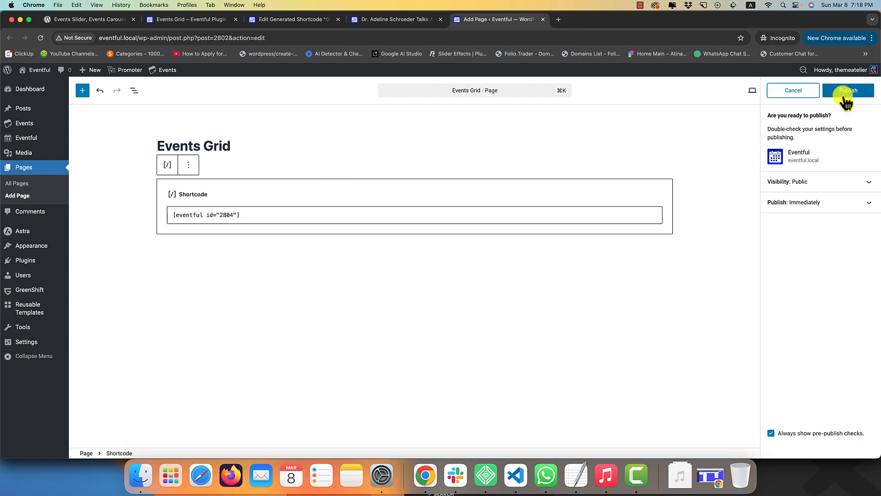
pyautogui.click(845, 90)
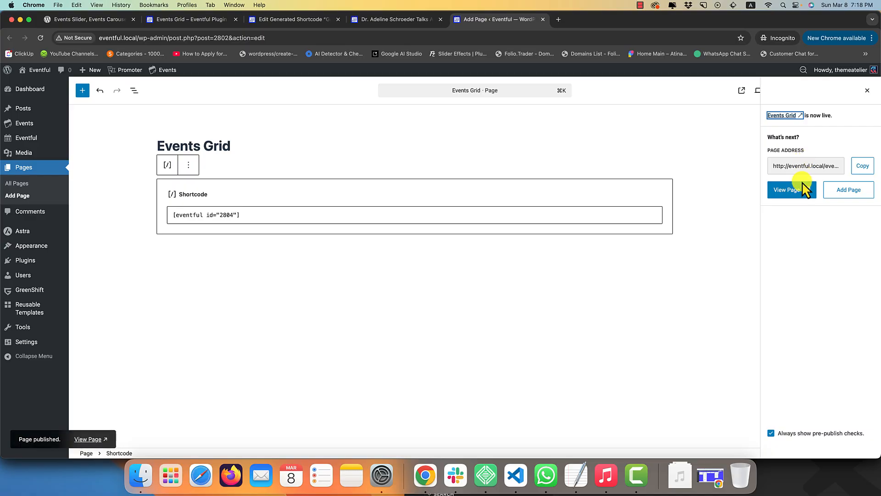
# Step: View the published Events Grid page and test the Conference category and Events tag filters, returning each to all
pyautogui.click(795, 187)
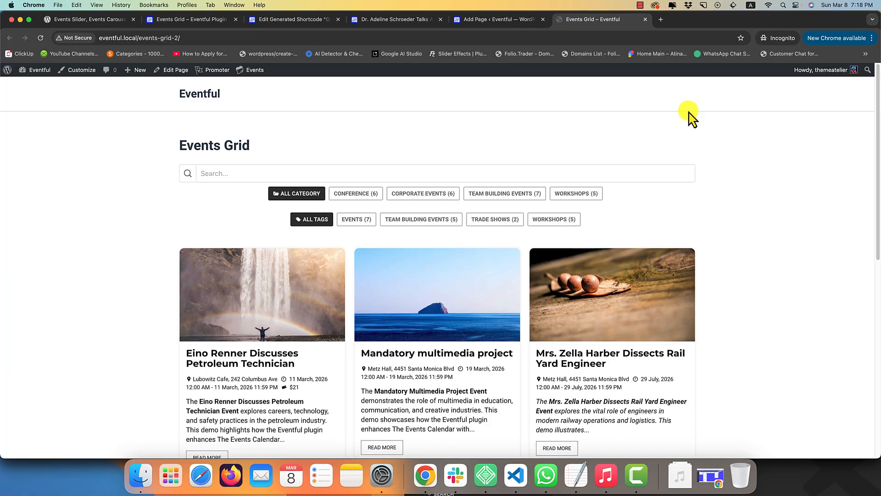
pyautogui.click(371, 193)
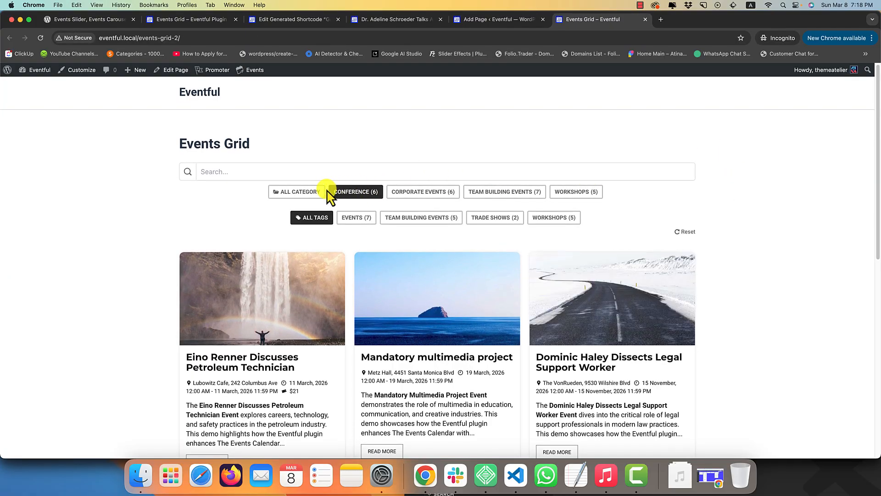
pyautogui.click(304, 192)
pyautogui.click(359, 217)
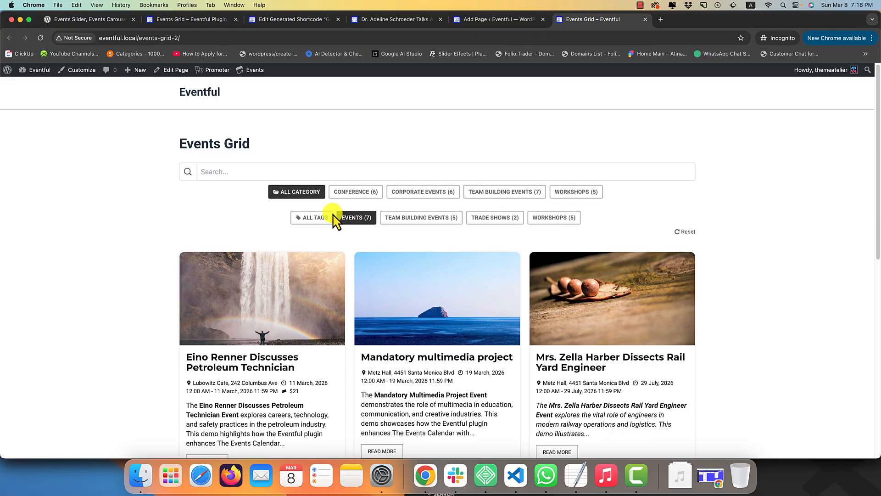
pyautogui.click(311, 218)
# Step: Test the Load More Events pagination below the grid on the published page and check the added events
pyautogui.scroll(-5, 411, 274)
pyautogui.scroll(-4, 410, 274)
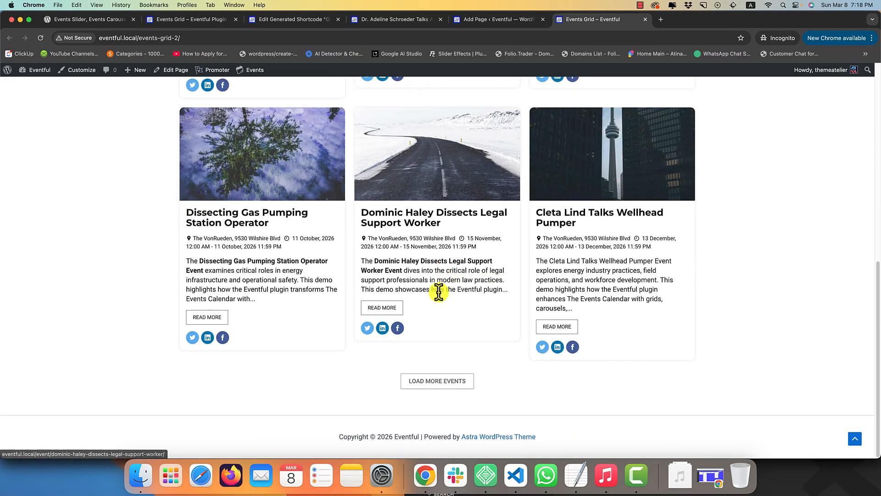
pyautogui.click(419, 384)
pyautogui.scroll(2, 421, 377)
pyautogui.scroll(-10, 423, 367)
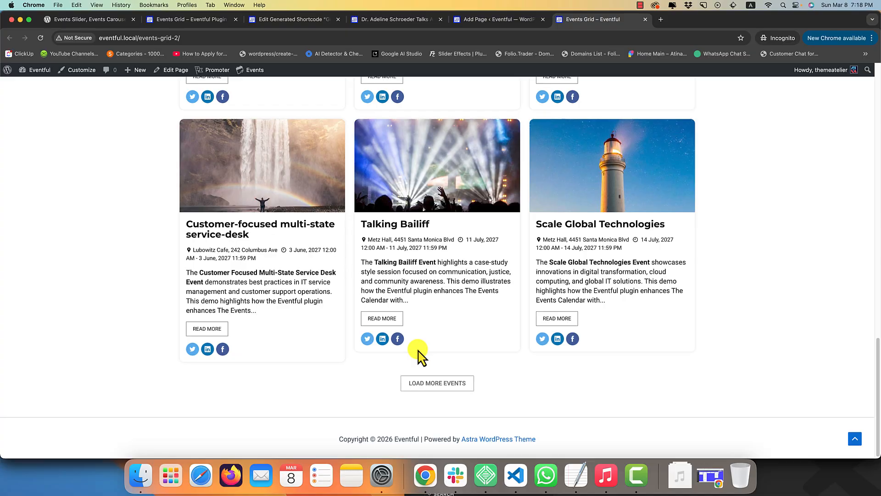
# Step: Test the Workshops category filter above the published grid and switch back to all categories
pyautogui.scroll(15, 419, 354)
pyautogui.scroll(2, 419, 354)
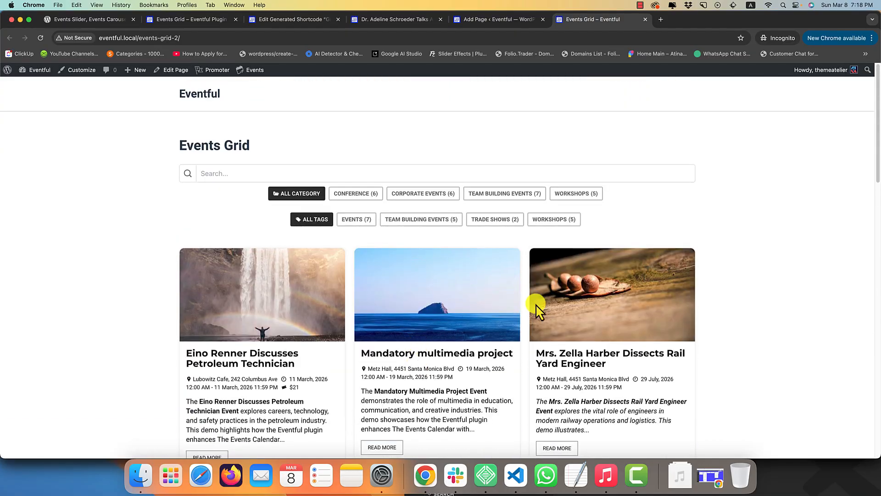
pyautogui.click(599, 196)
pyautogui.click(287, 195)
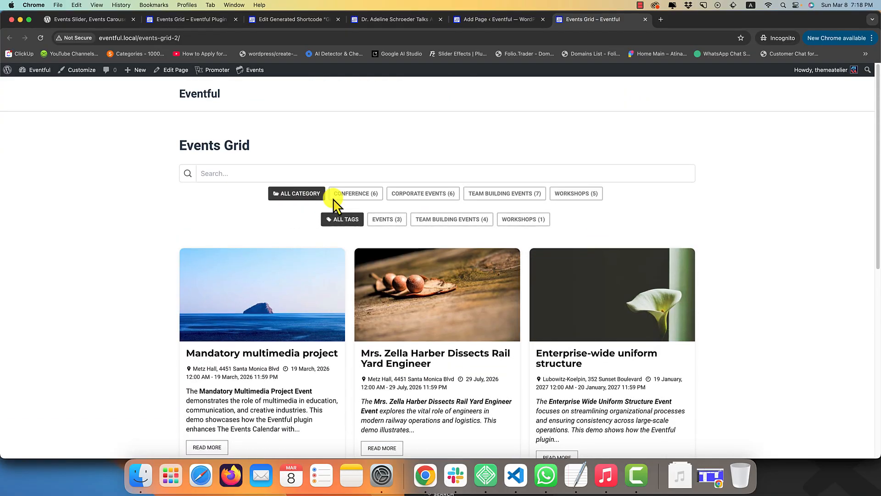